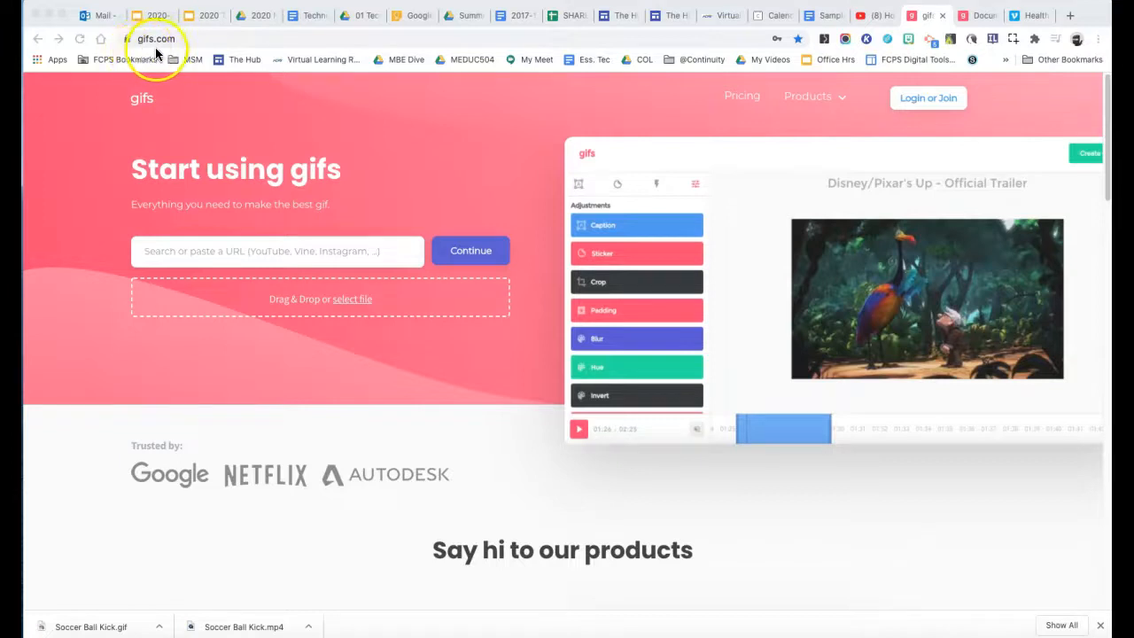
- Log in to the existing gifs.com account with the saved credentials
left_click(932, 101)
left_click(483, 265)
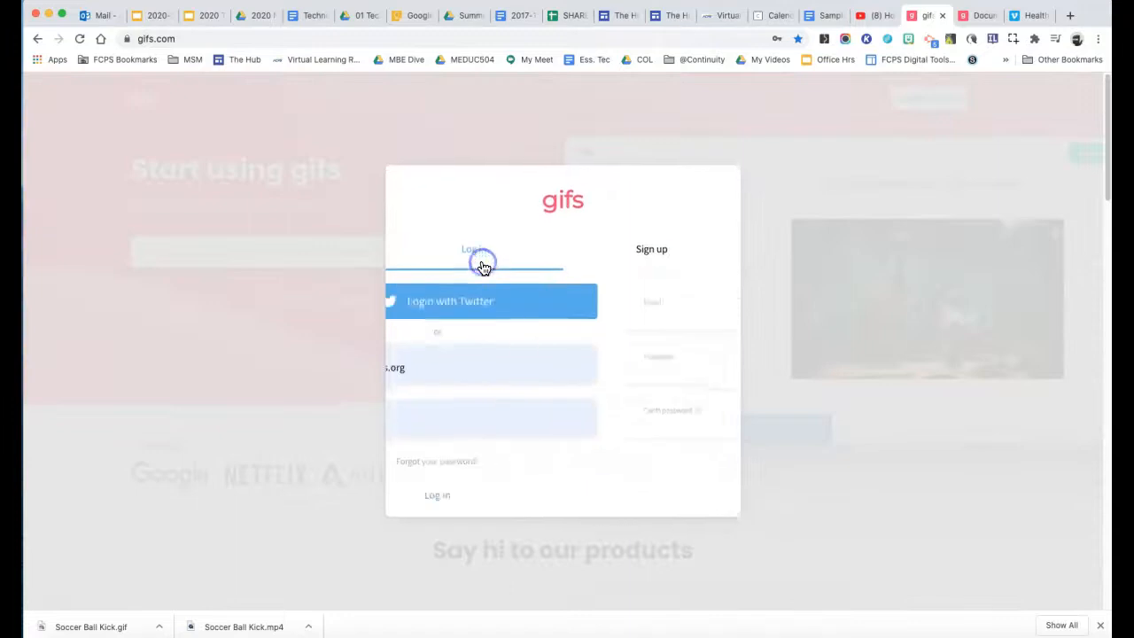
left_click(554, 509)
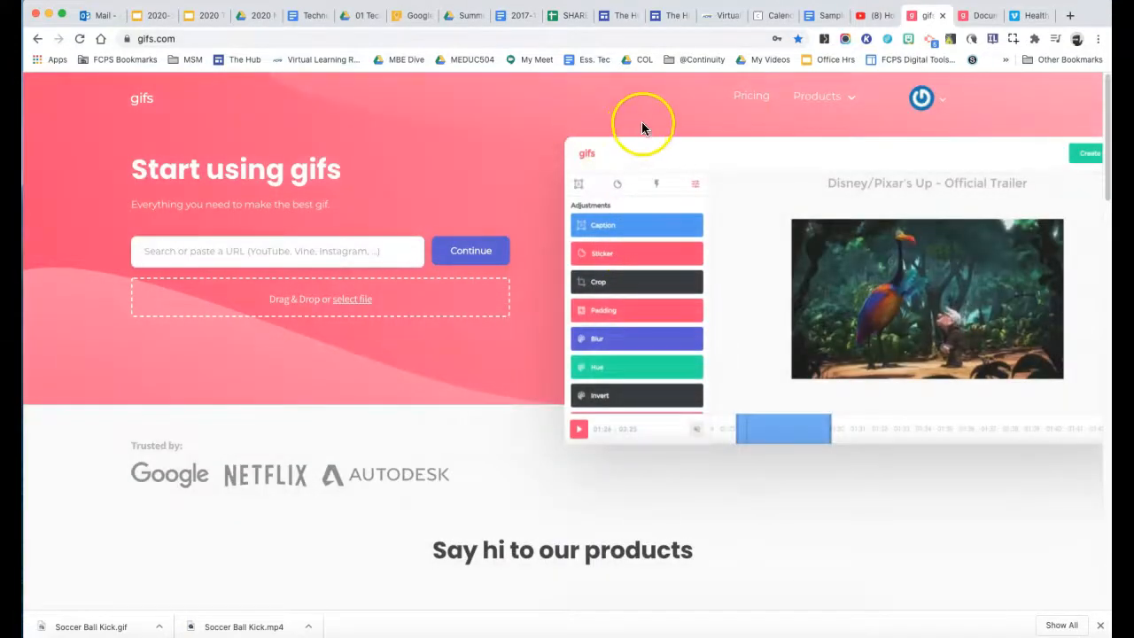
- Copy the address of the YouTube video "How To Kick A Soccer Ball" and load it as the source for a new GIF
left_click(870, 16)
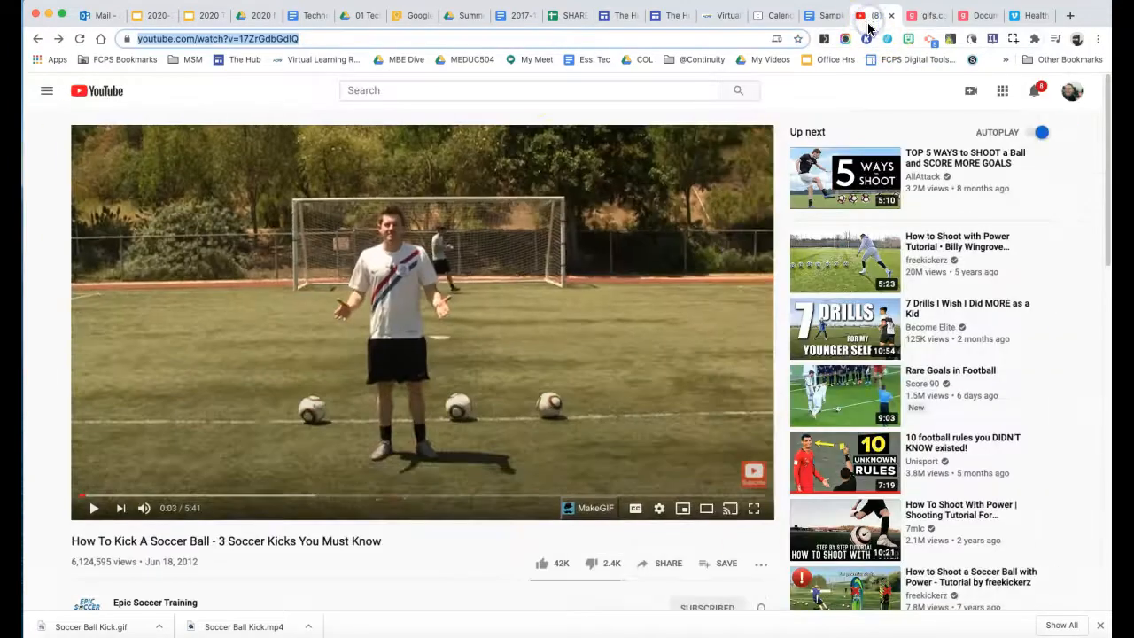
right_click(294, 38)
left_click(462, 135)
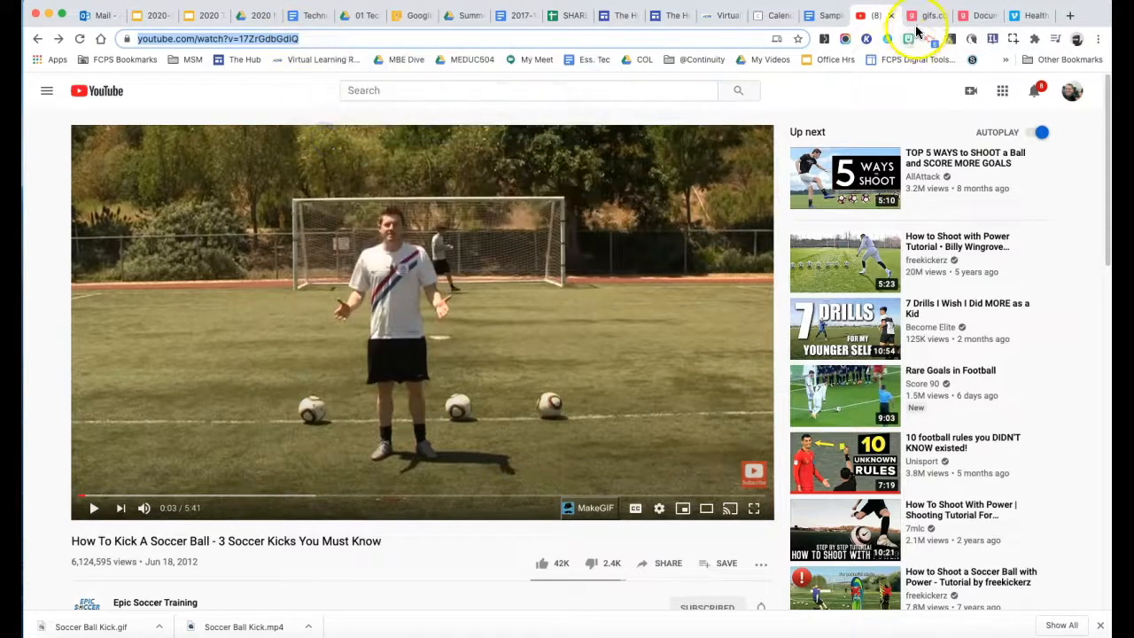
left_click(926, 15)
left_click(194, 255)
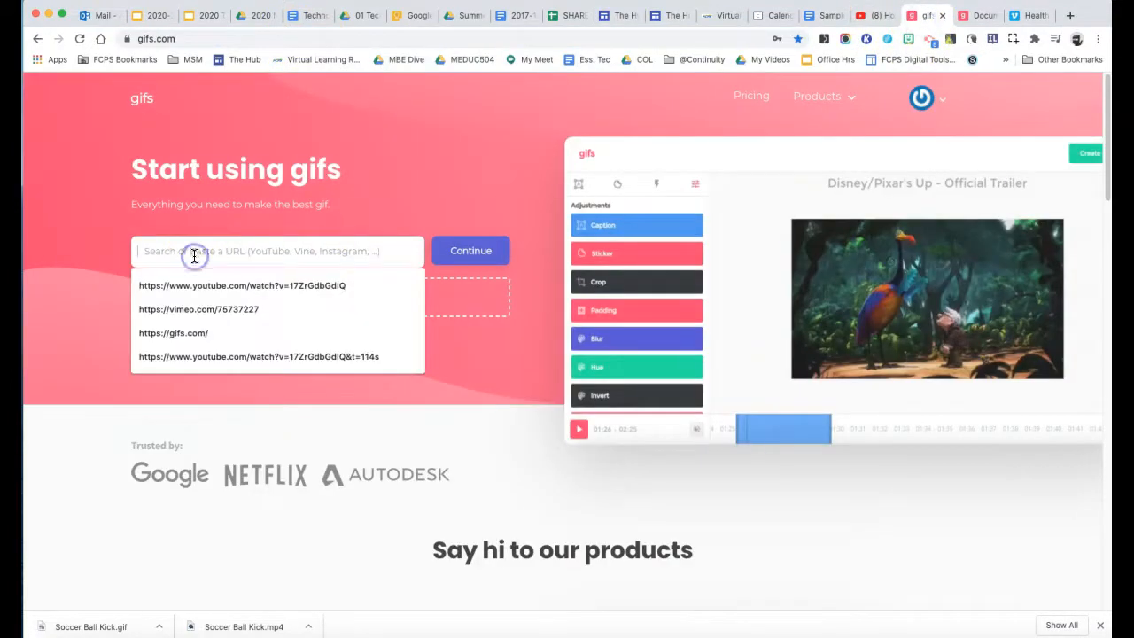
key("super+v")
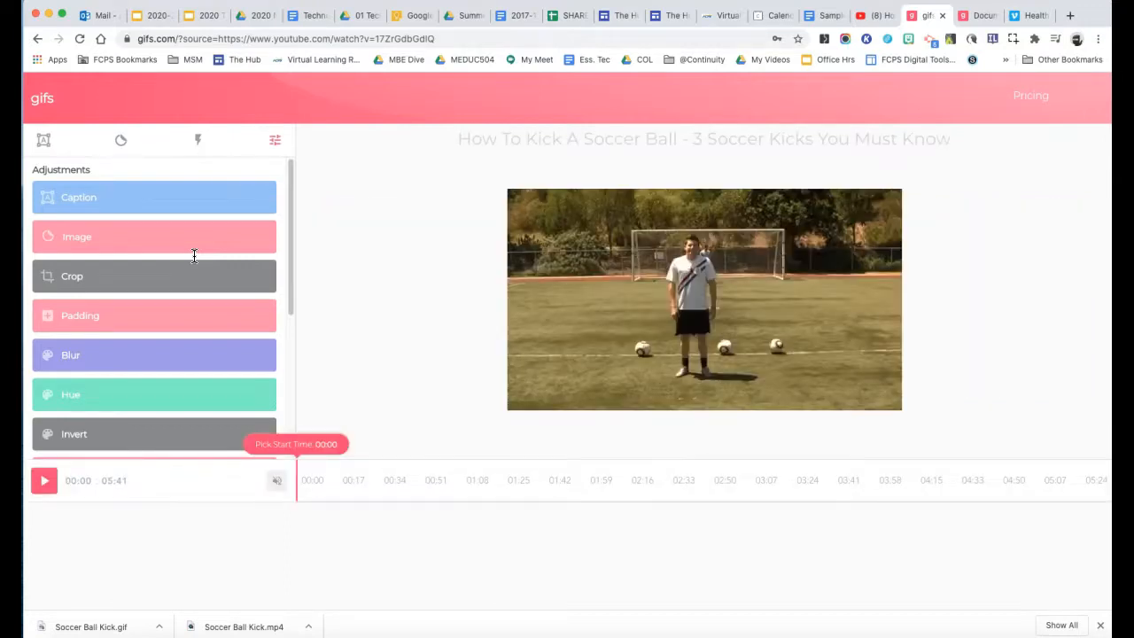
- Select the soccer kick on the video timeline, with start time 01:57.52 and end time 02:00.09
mouse_move(301, 487)
left_mouse_down()
mouse_move(324, 473)
mouse_move(324, 455)
mouse_move(546, 455)
left_mouse_up()
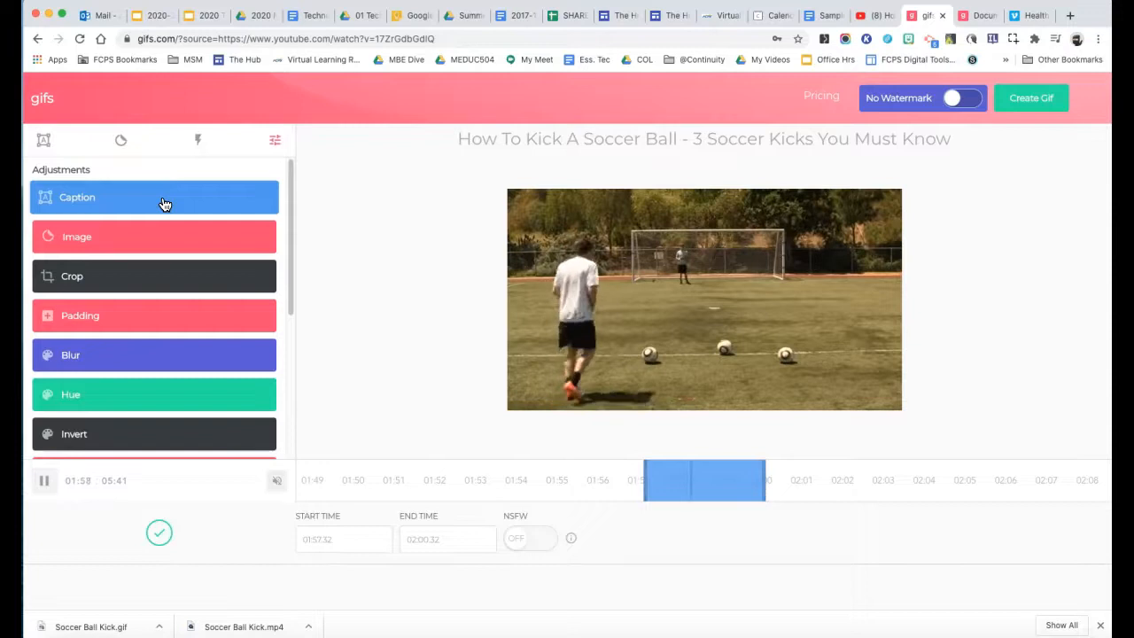
left_click(150, 243)
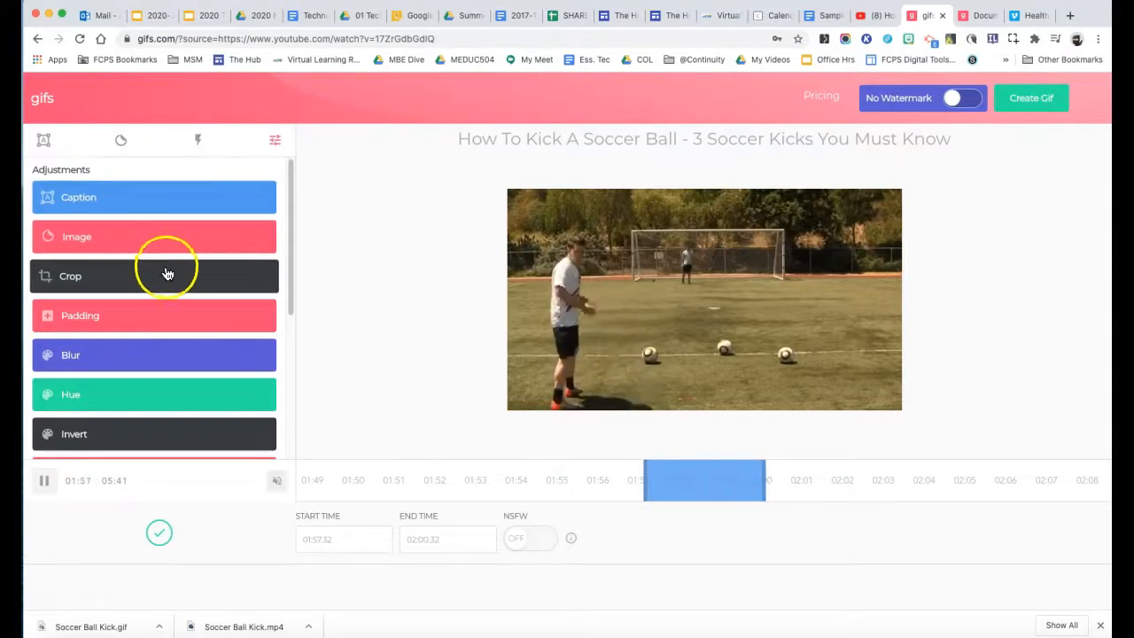
left_click_drag(291, 222, 286, 198)
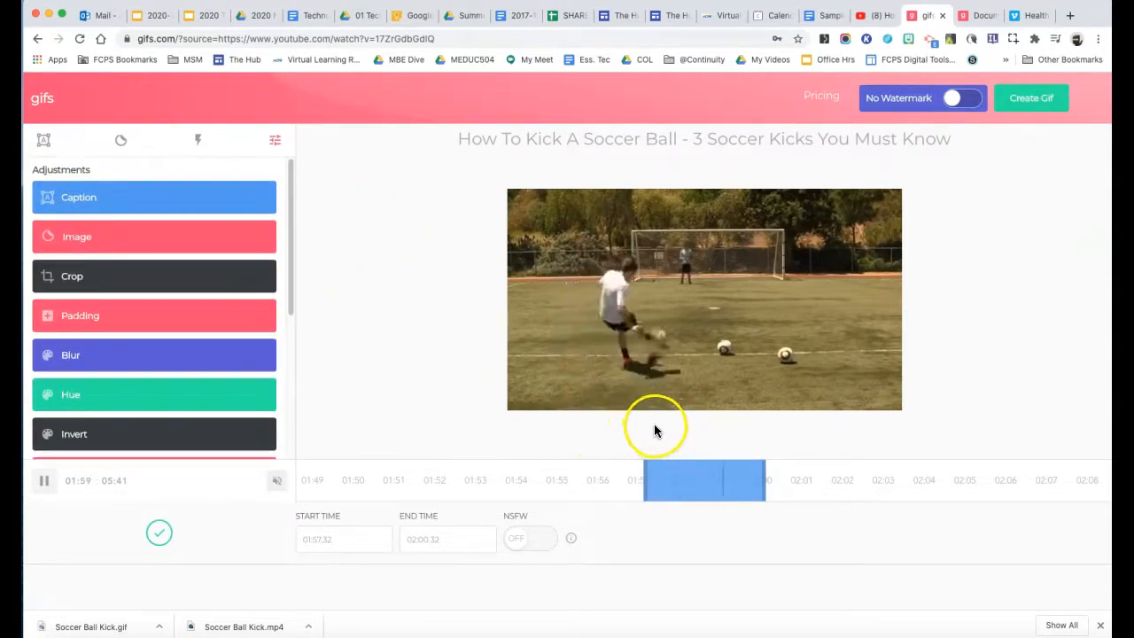
left_click_drag(765, 476, 757, 480)
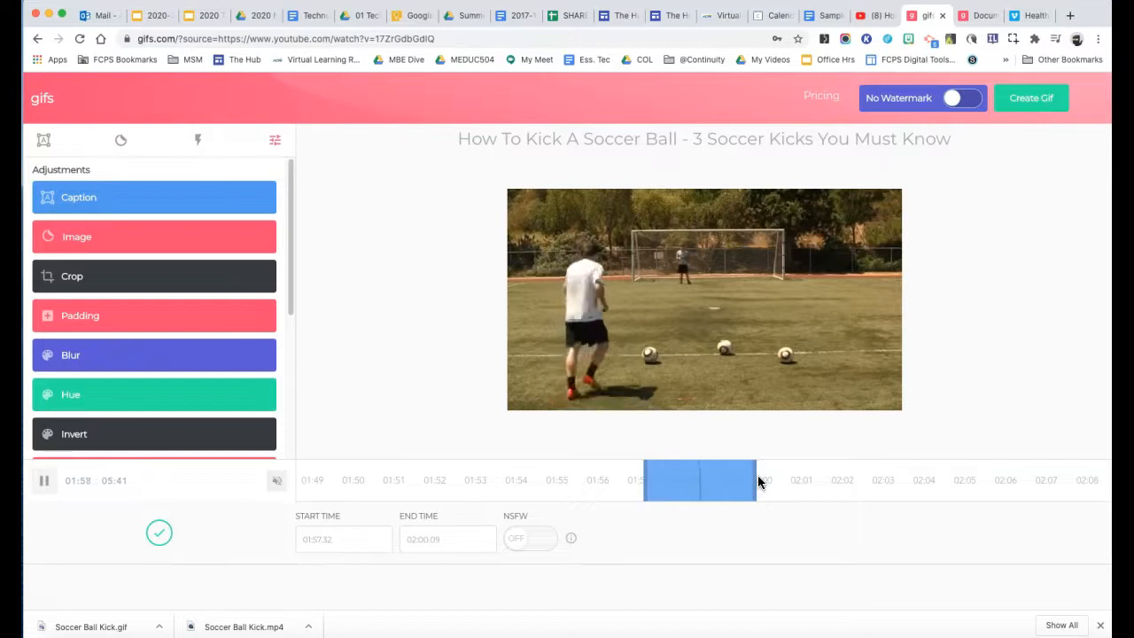
left_click_drag(645, 479, 652, 478)
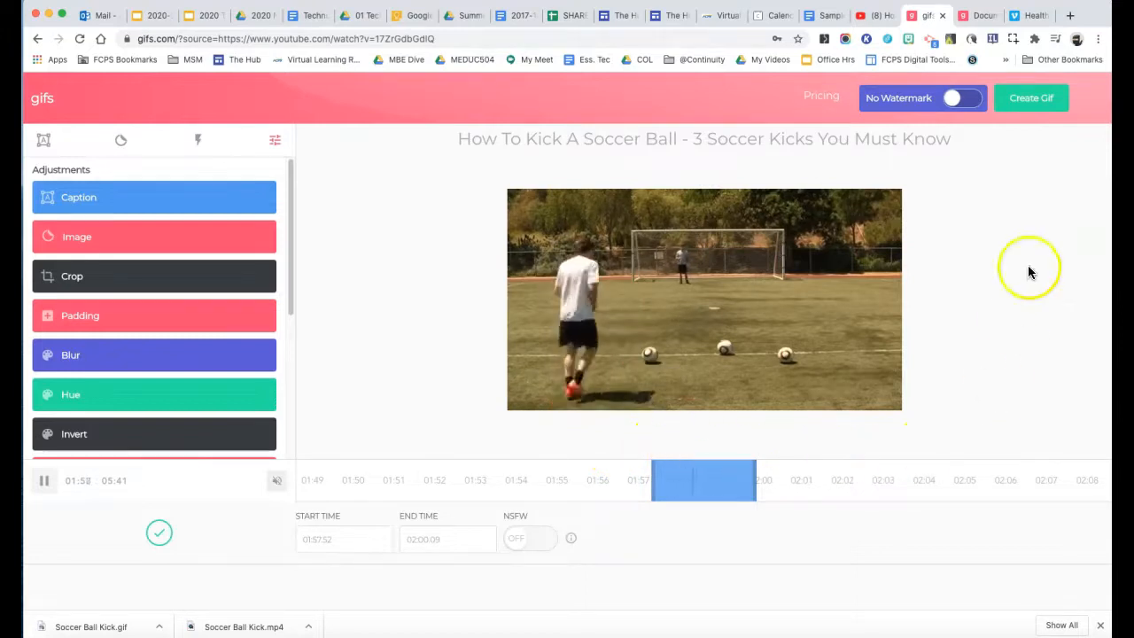
- Create the GIF with the title shortened to "How To Kick A Soccer Ball", declining the premium upgrade
left_click(1031, 102)
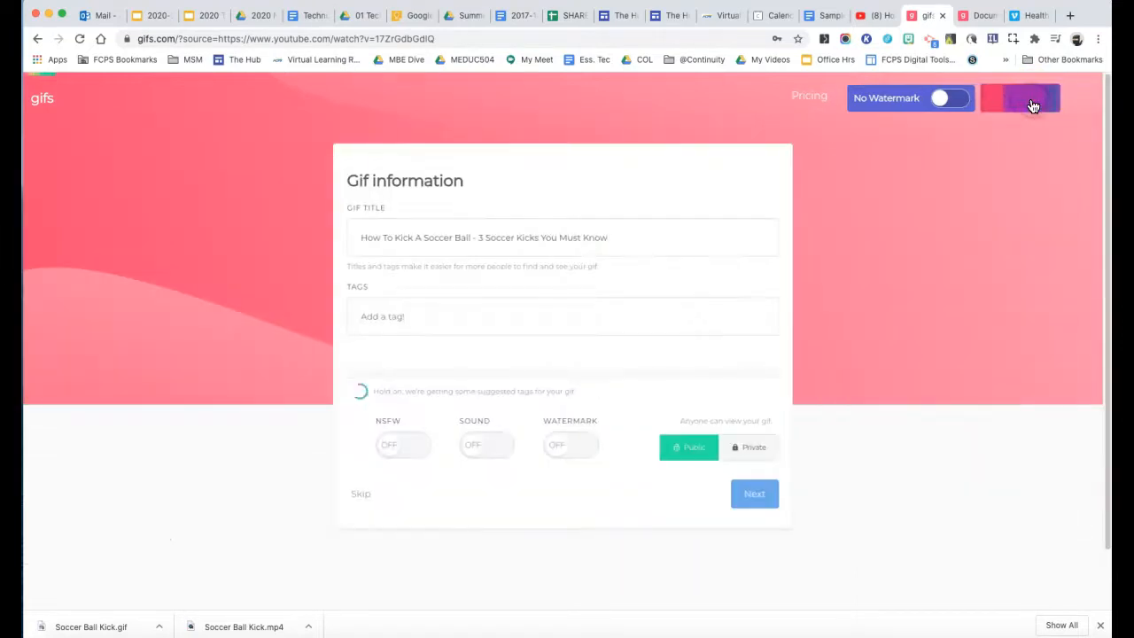
left_click_drag(615, 237, 477, 237)
key("BackSpace")
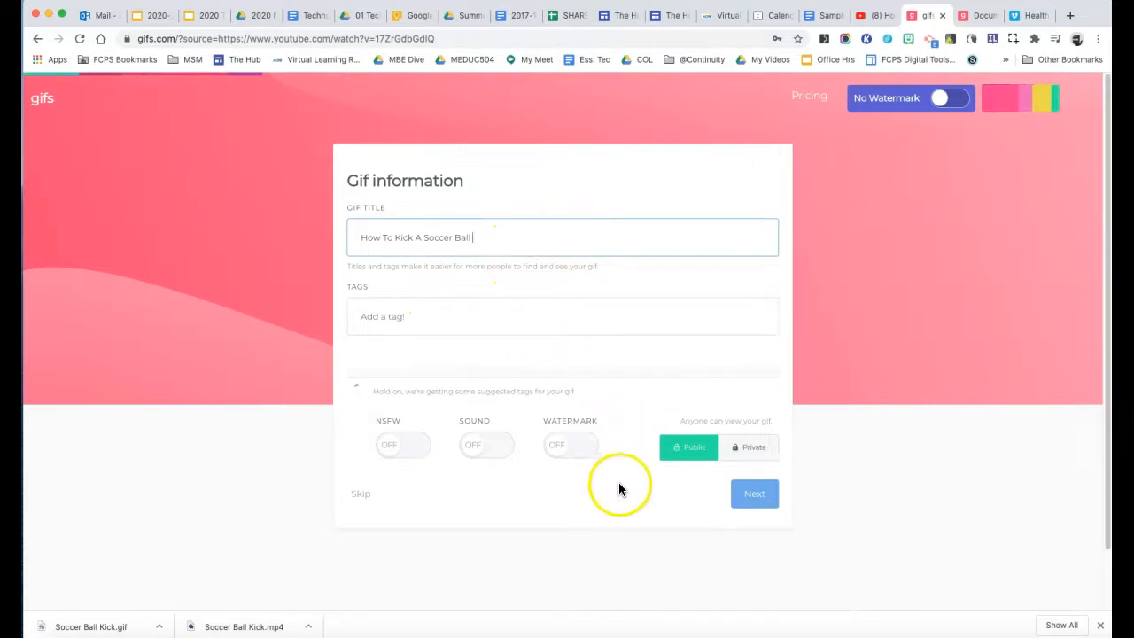
left_click(752, 499)
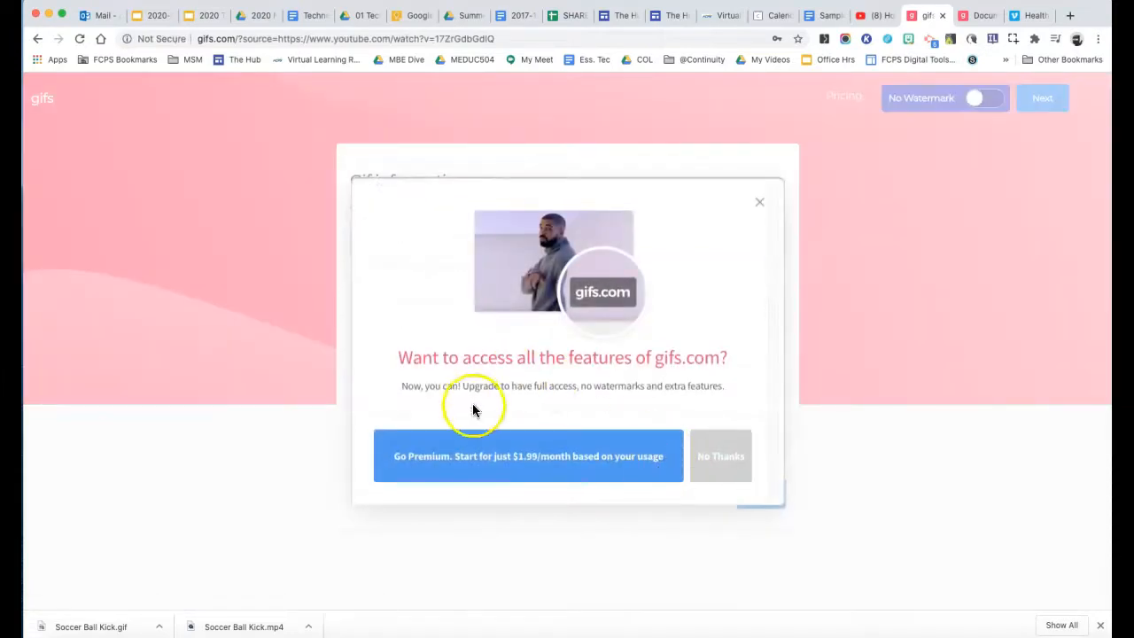
left_click(710, 455)
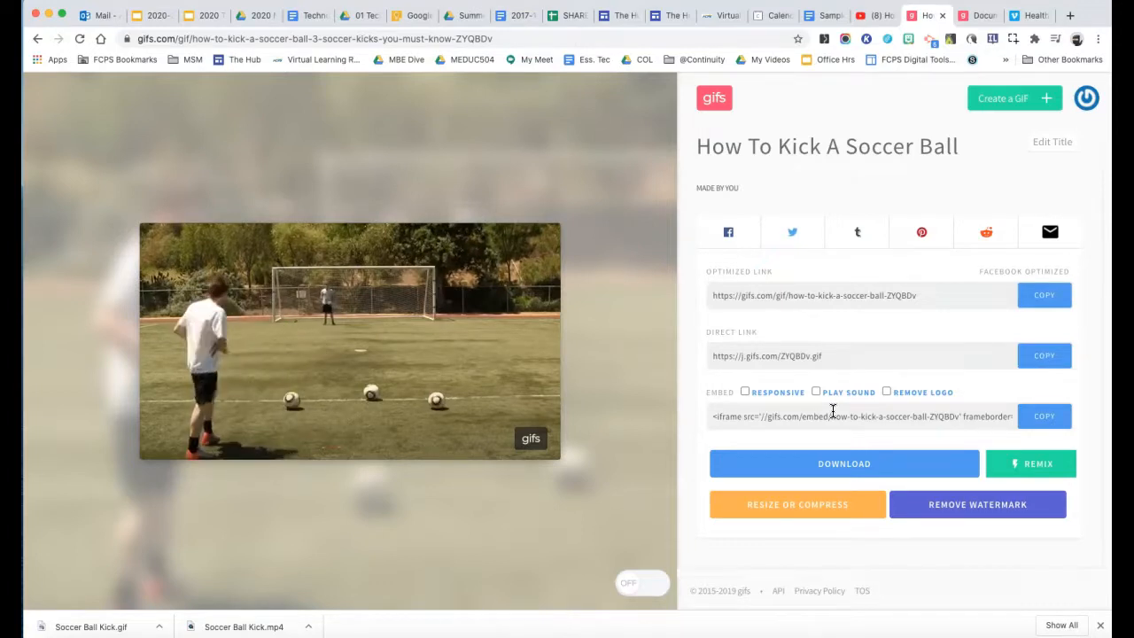
- Try to download the finished clip as the Original GIF and decline the premium upgrade offer
left_click(832, 465)
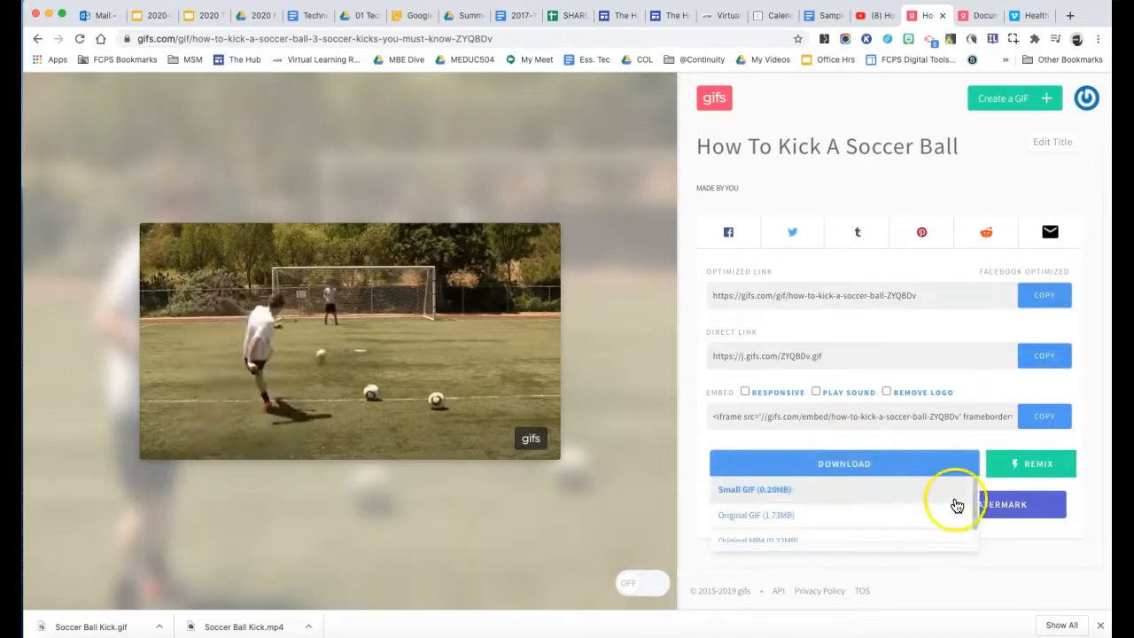
left_click_drag(974, 494, 974, 500)
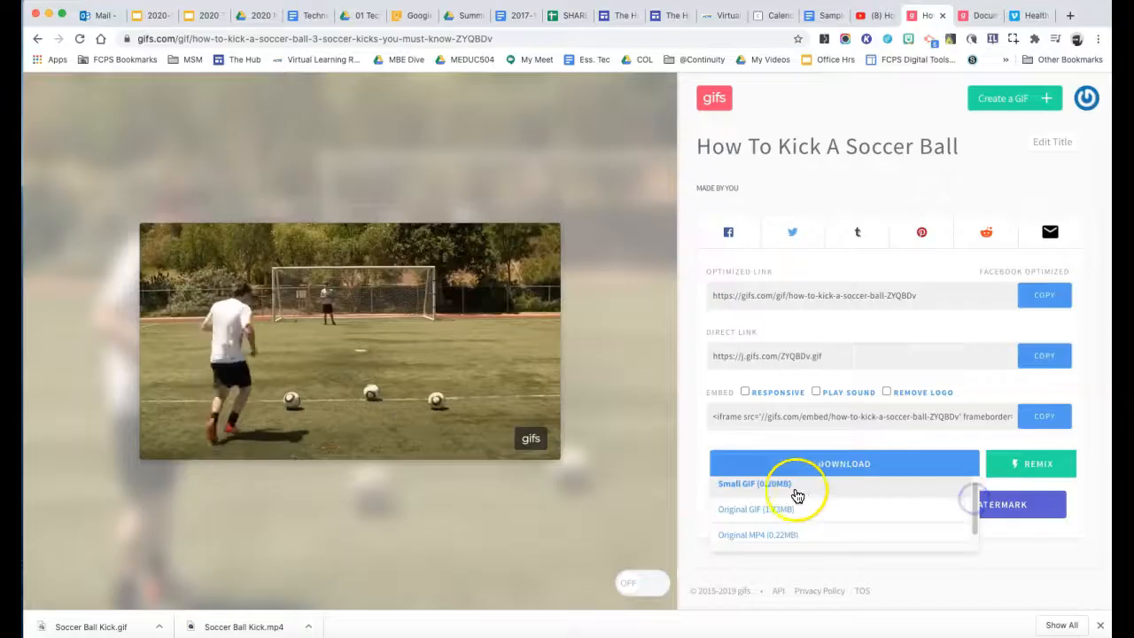
left_click(807, 514)
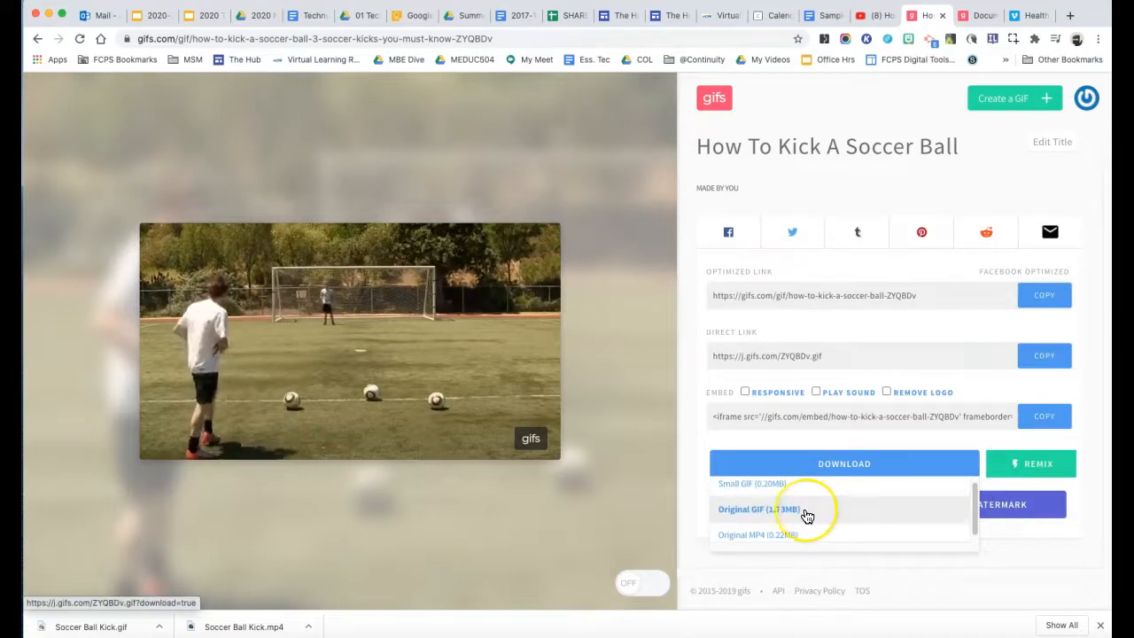
left_click(820, 535)
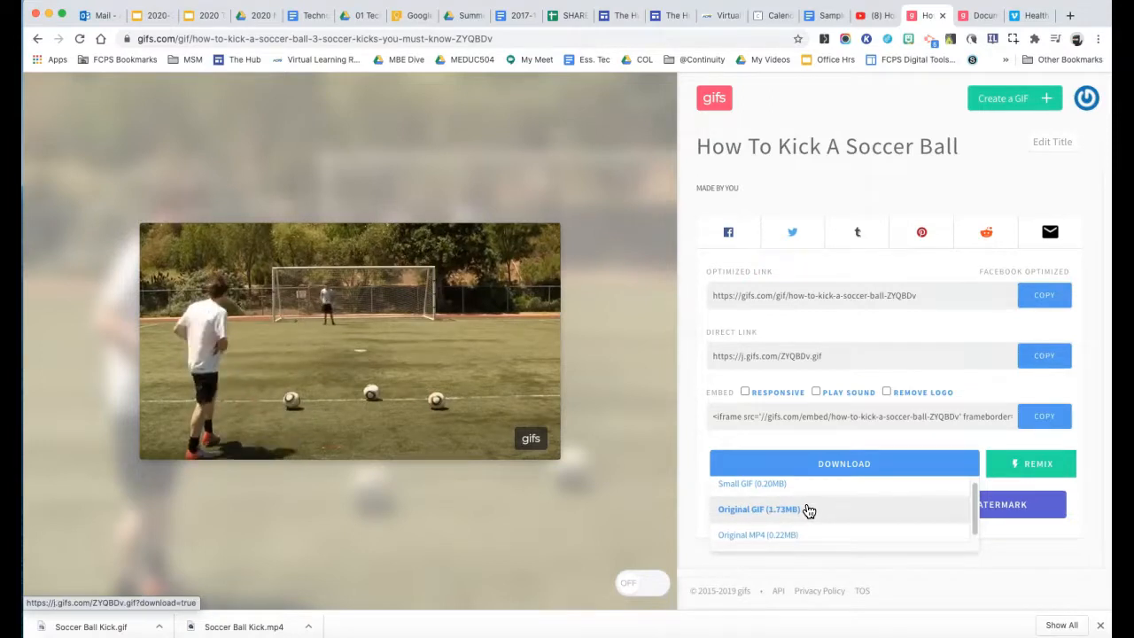
left_click(808, 511)
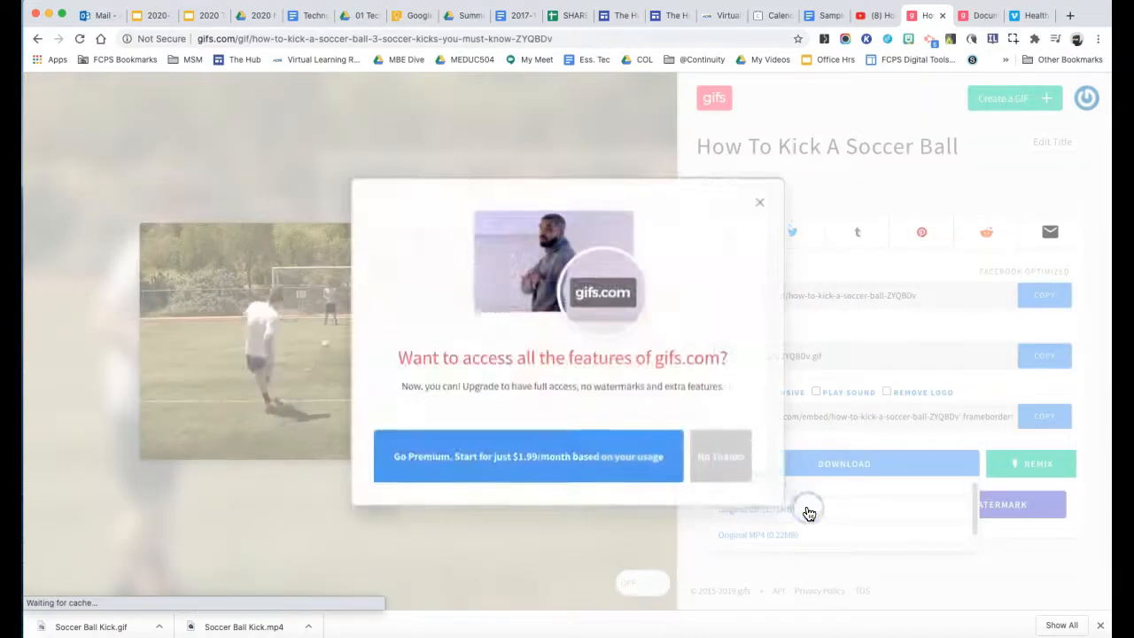
left_click(720, 459)
- Download the Small GIF version and save it in Downloads as "Kicking Soccer Ball"
left_click(784, 485)
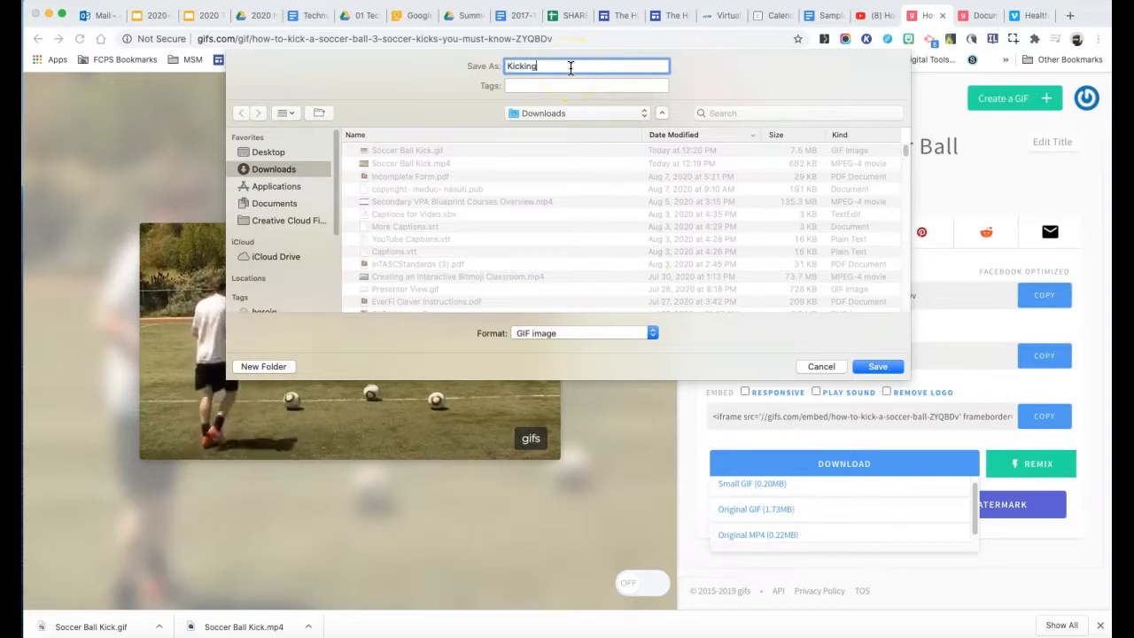
type("Kicking Soccer Ball")
key("Return")
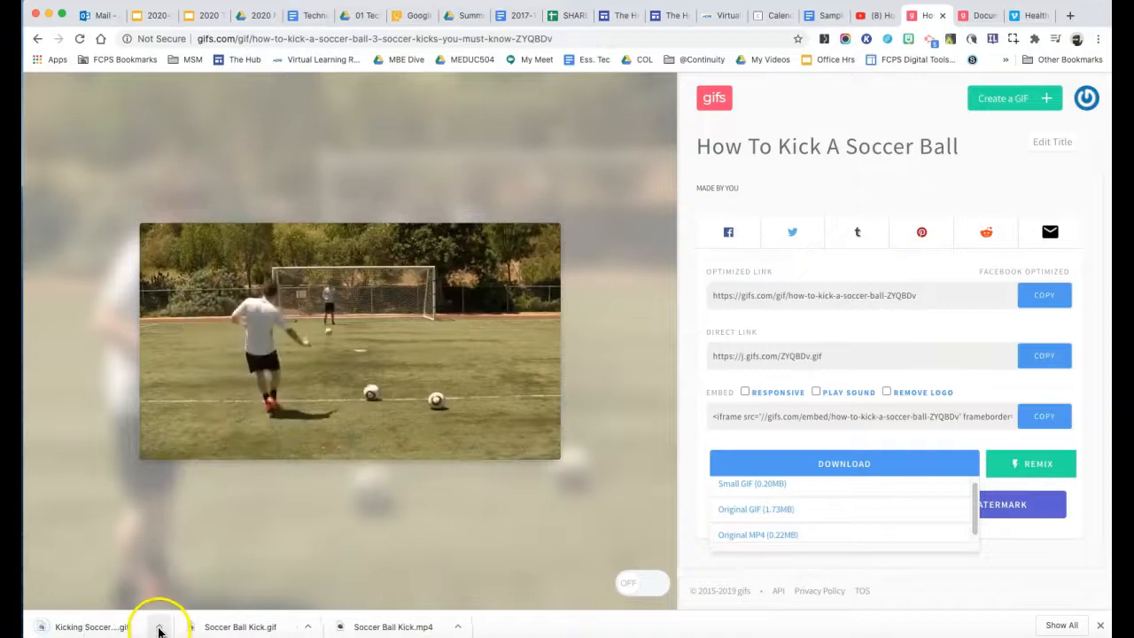
- Locate the downloaded Kicking Soccer Ball.gif in Finder and insert it into slide 2 of the Google Slides presentation
left_click(159, 627)
left_click(184, 611)
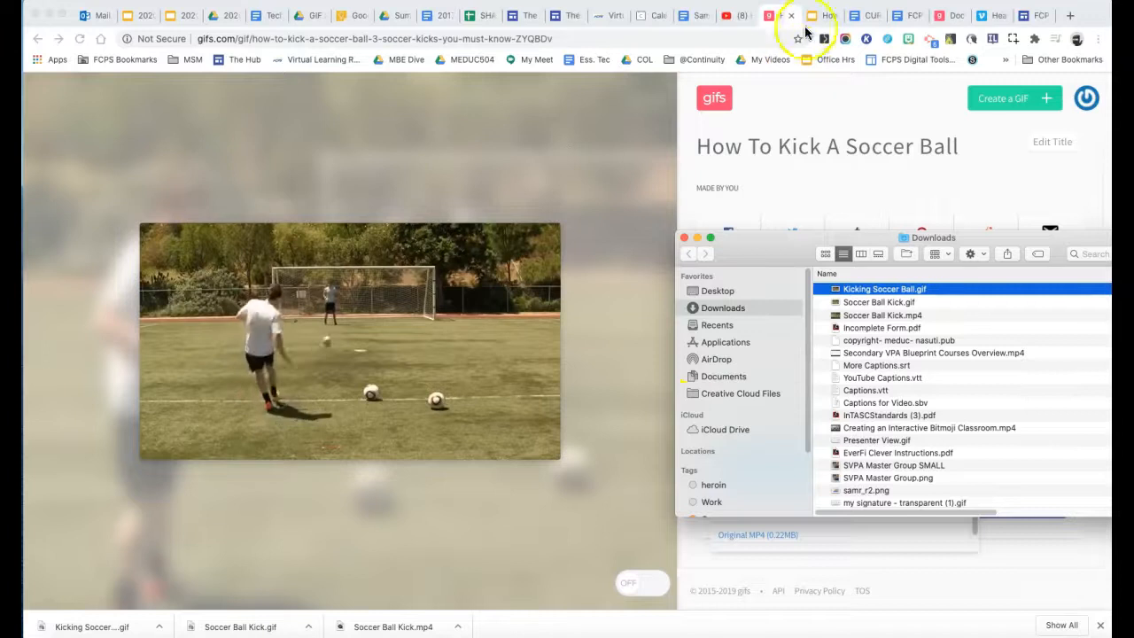
left_click(815, 17)
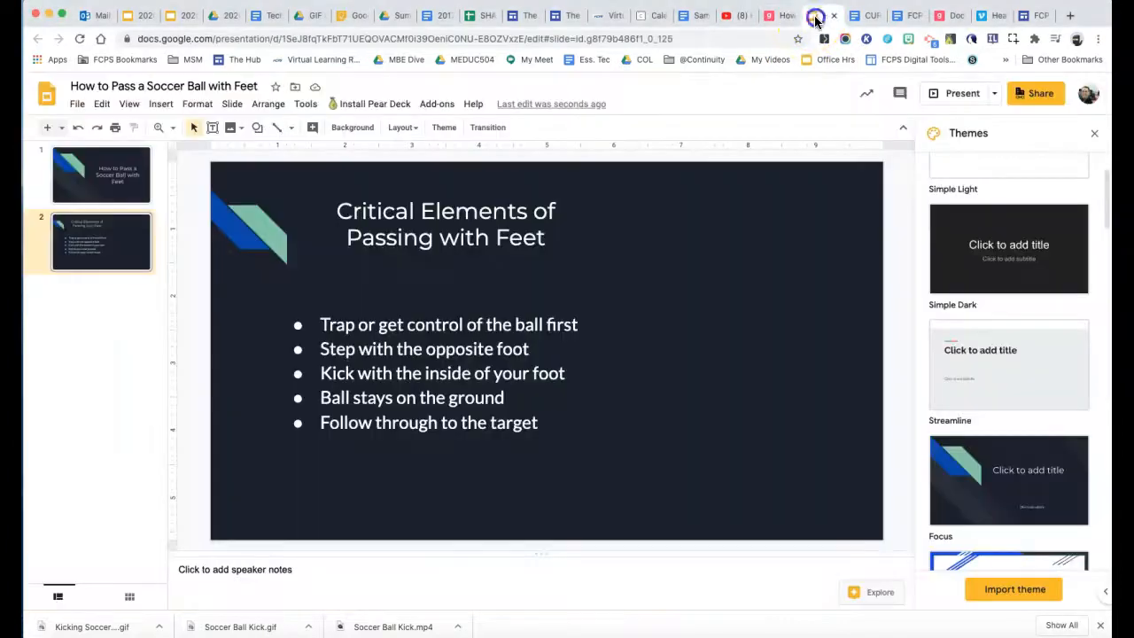
left_click(1119, 237)
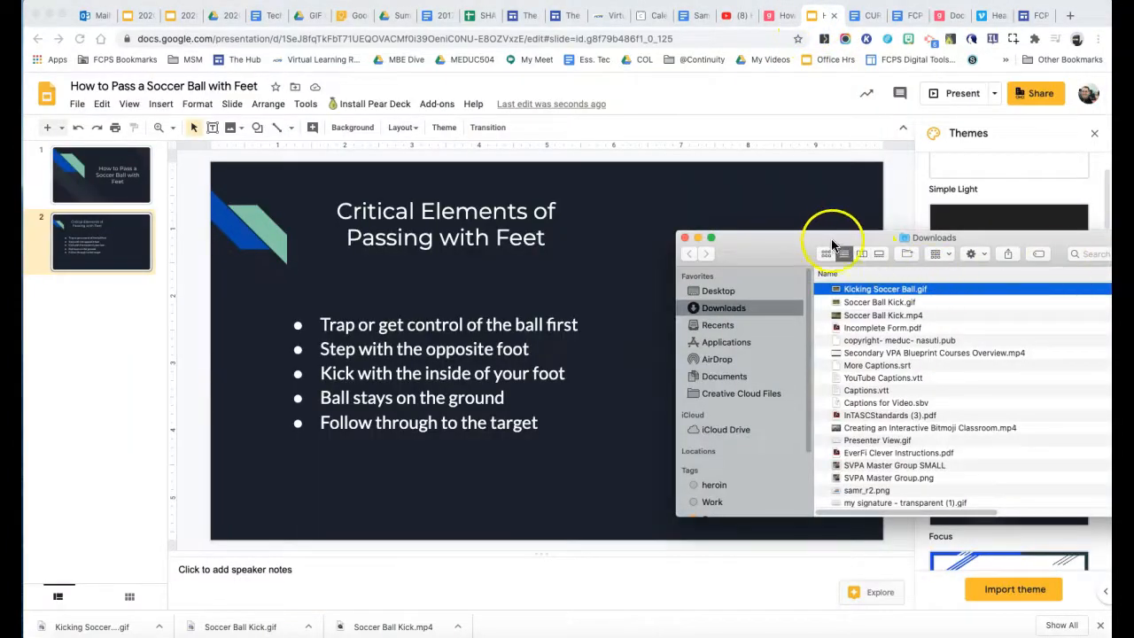
left_click_drag(829, 241, 954, 244)
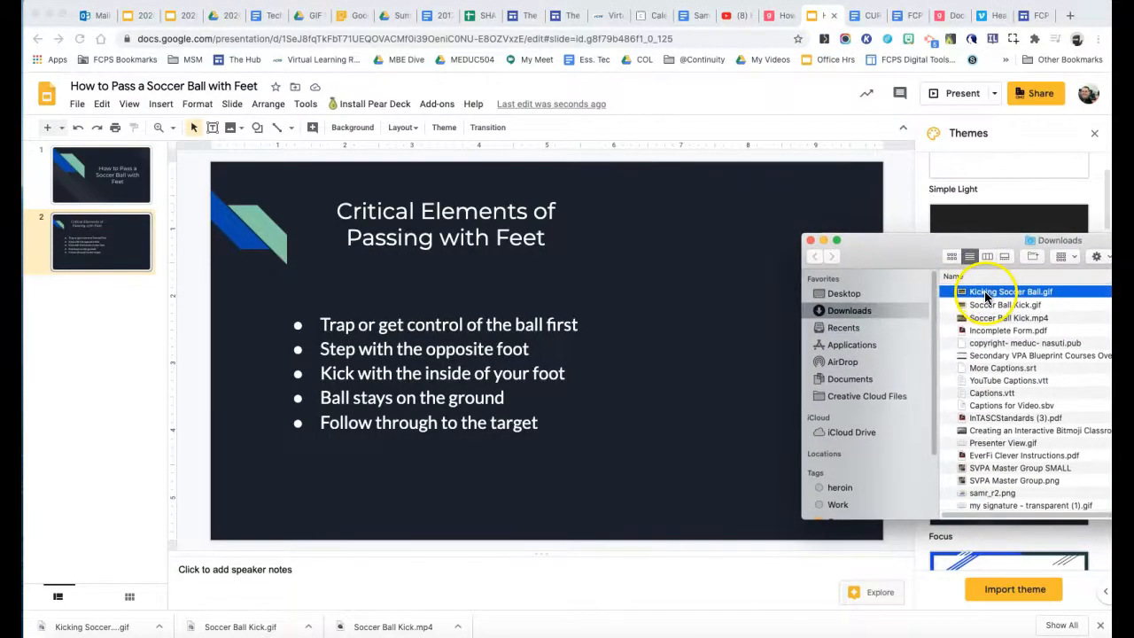
left_click_drag(985, 295, 719, 298)
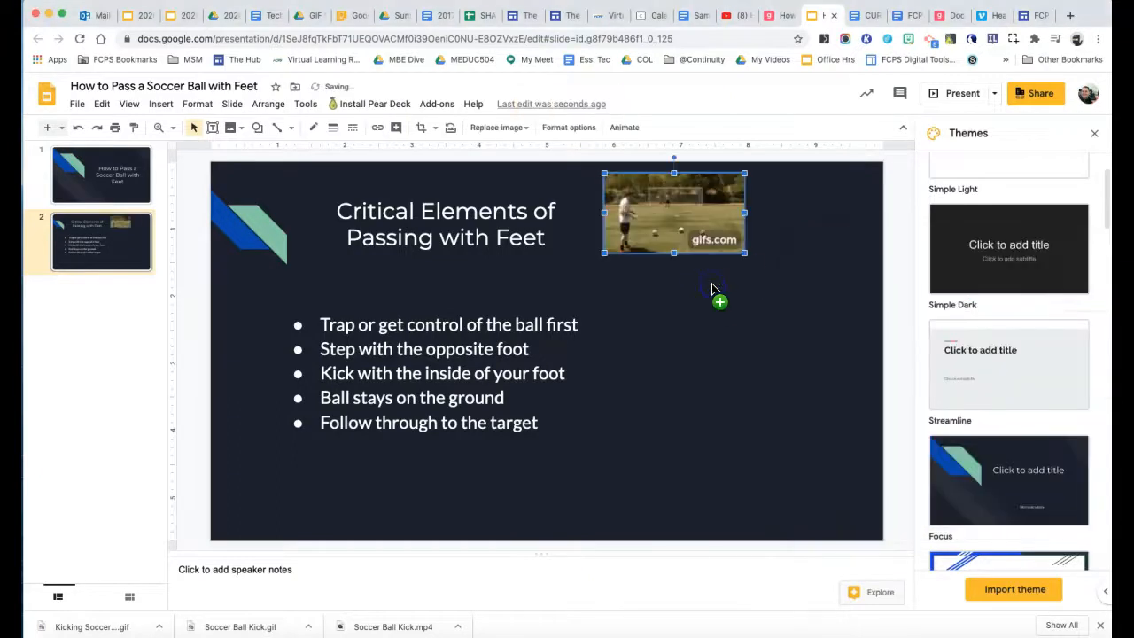
- Enlarge the GIF to about twice its size and place it beside the bullet list
left_click_drag(745, 253, 813, 329)
left_click_drag(756, 275, 736, 410)
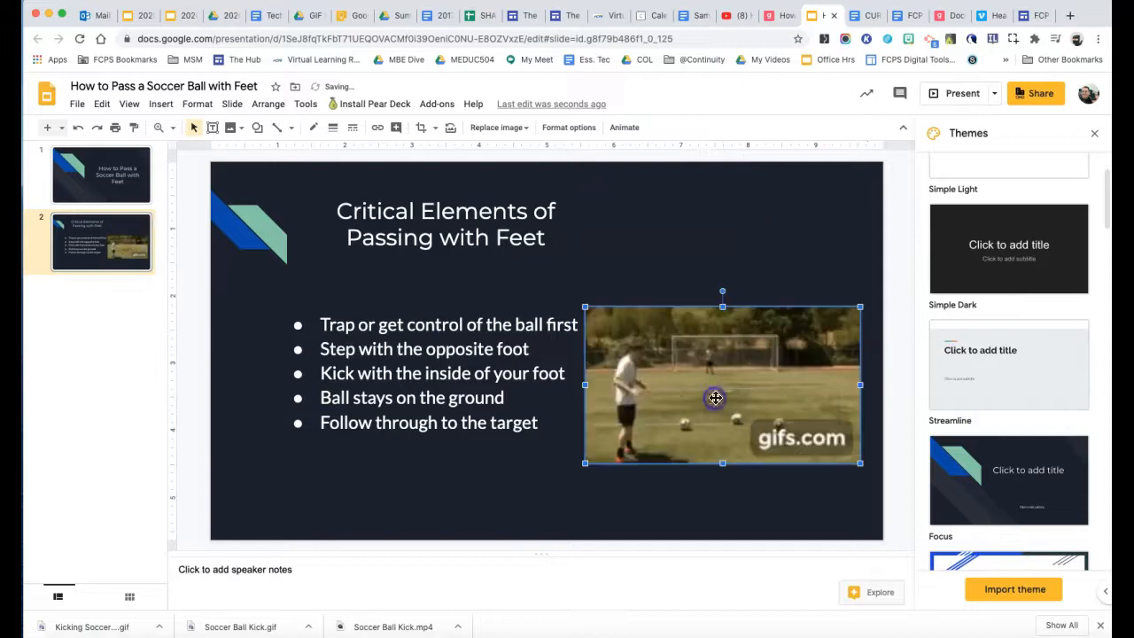
left_click(729, 261)
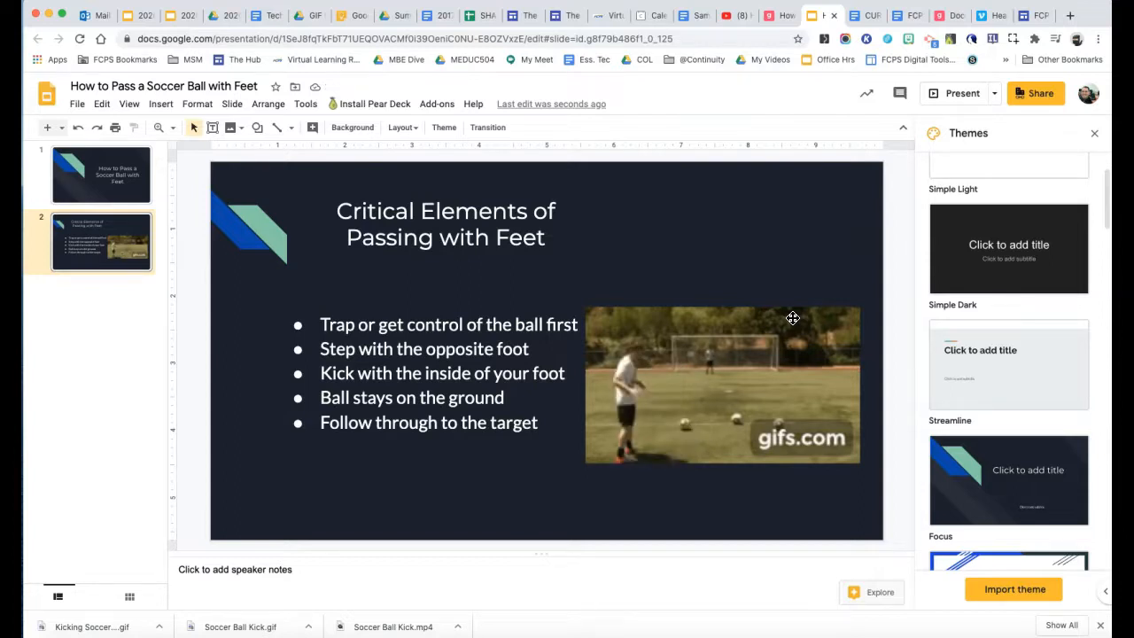
left_click(779, 247)
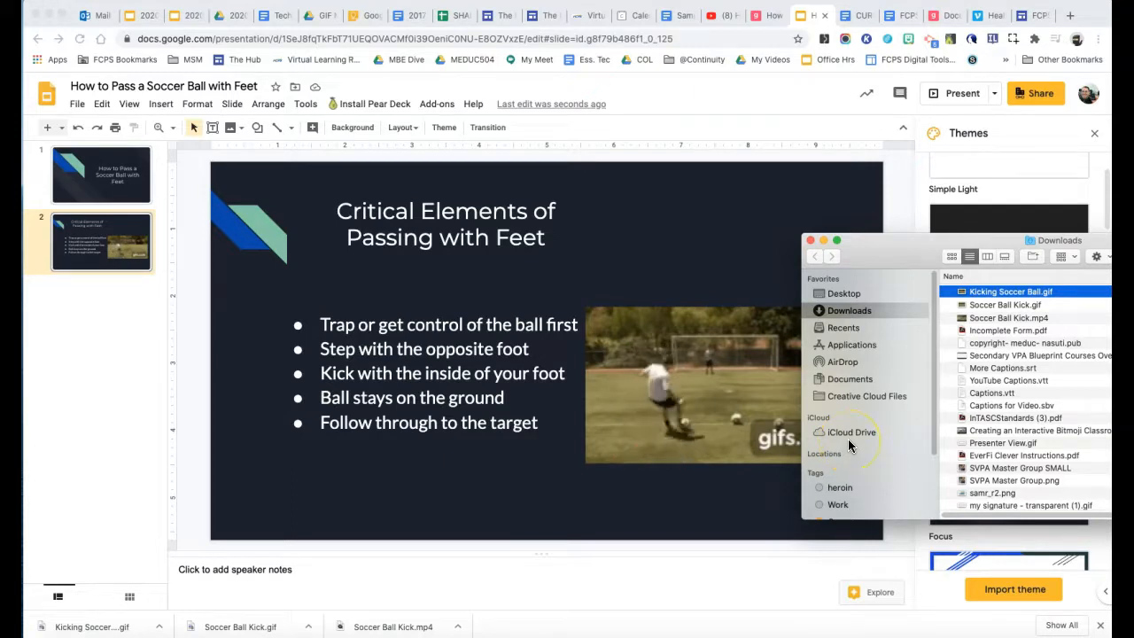
- Upload Soccer Ball Kick.mp4 from Downloads to the GIF Makers folder in Google Drive
left_click(993, 319)
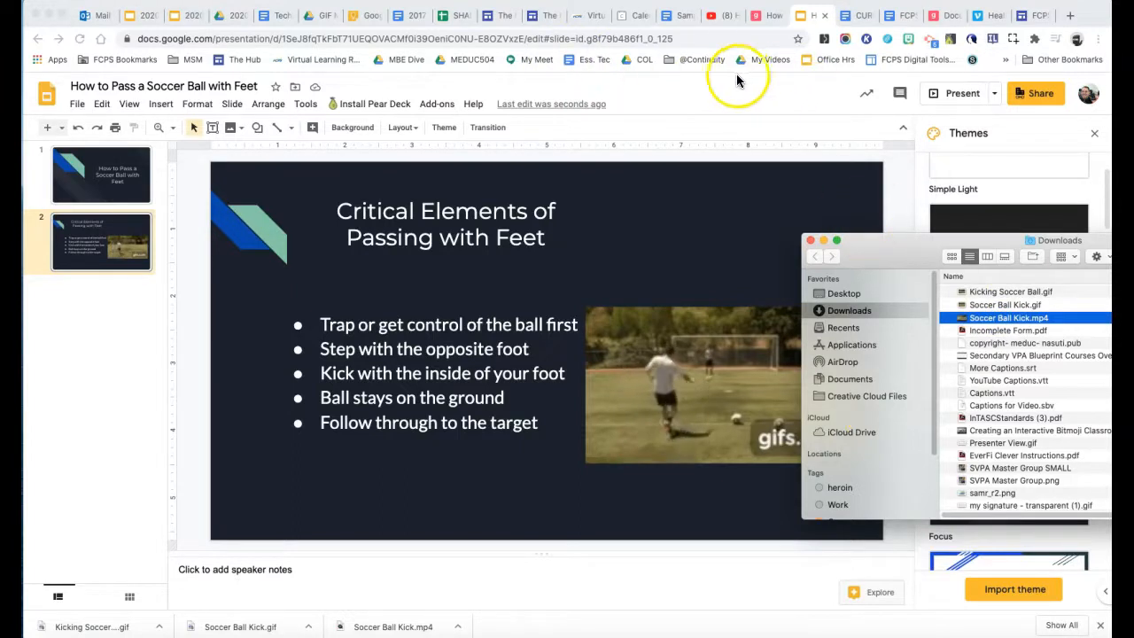
left_click(317, 15)
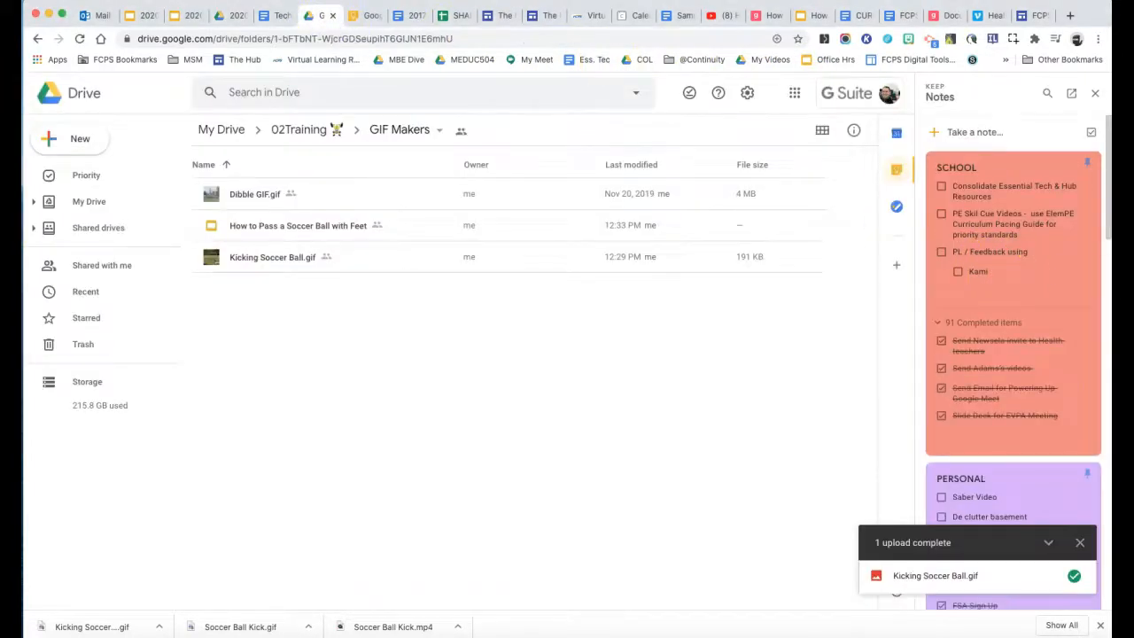
key("super+Tab")
left_click_drag(971, 321, 488, 371)
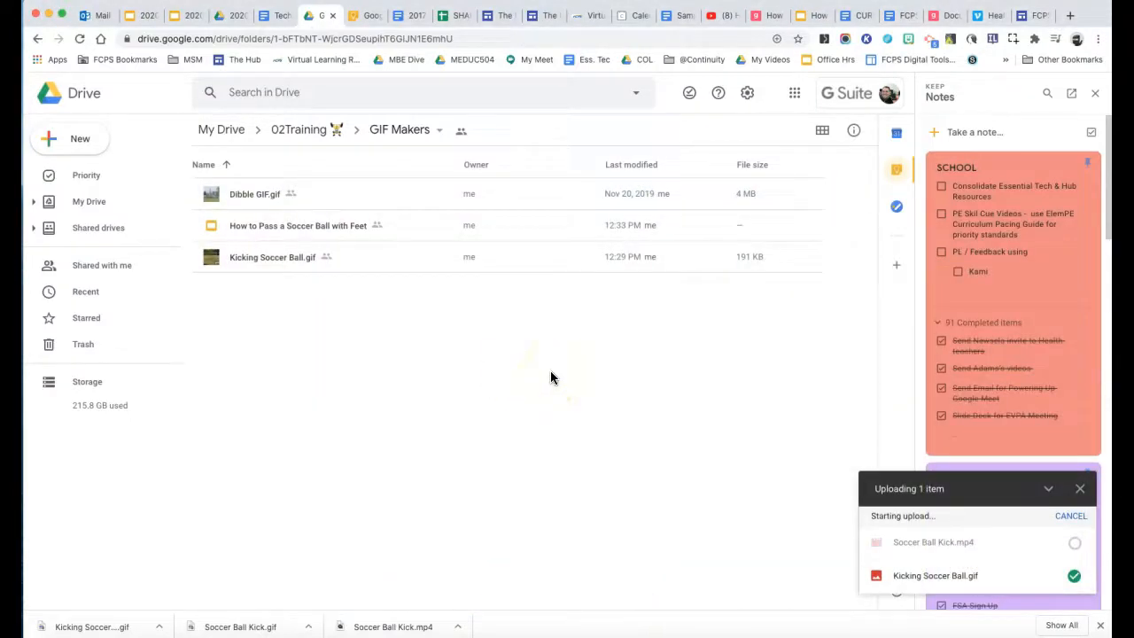
left_click(533, 390)
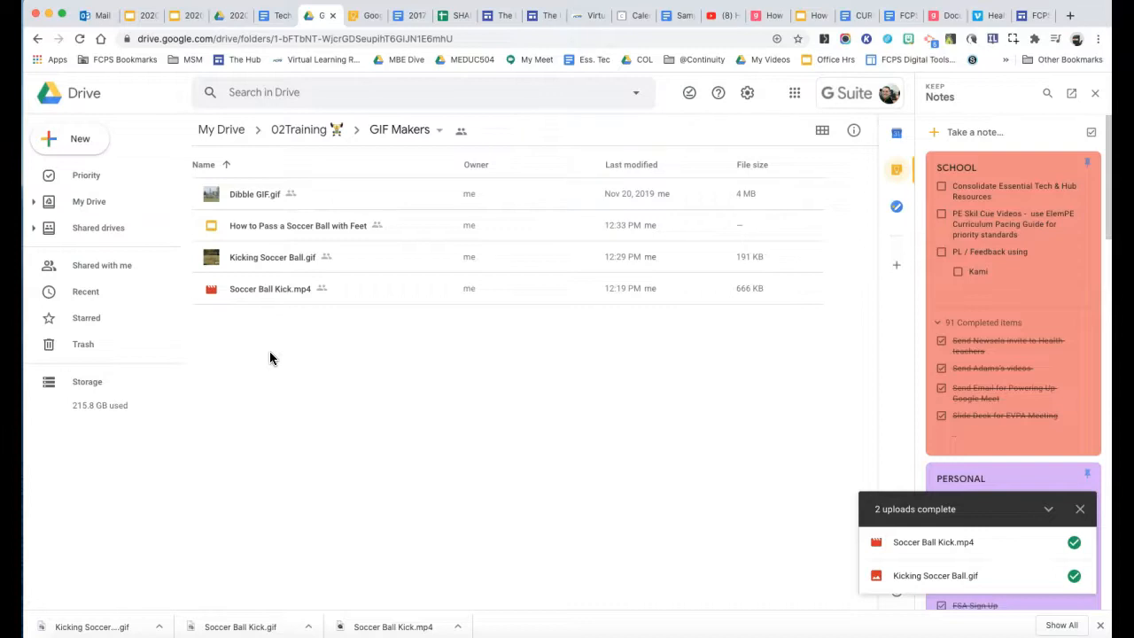
- Open the uploaded Soccer Ball Kick.mp4 in Drive's preview and watch it
double_click(263, 290)
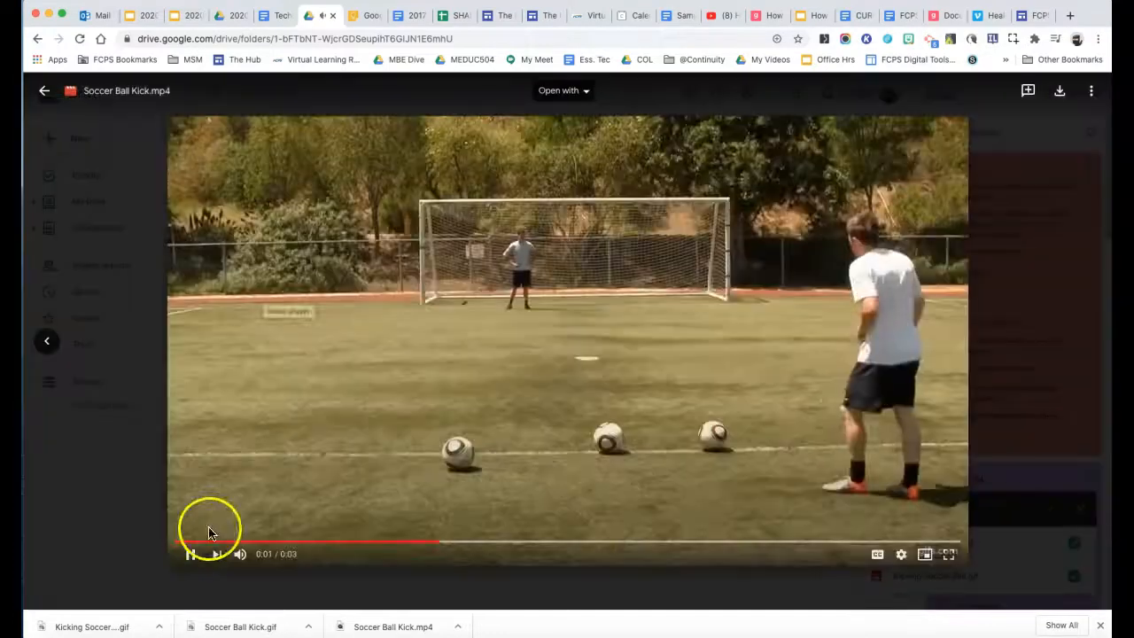
- Pause and close the Soccer Ball Kick.mp4 preview, and delete the GIF from slide 2 of the Google Slides presentation
left_click(185, 553)
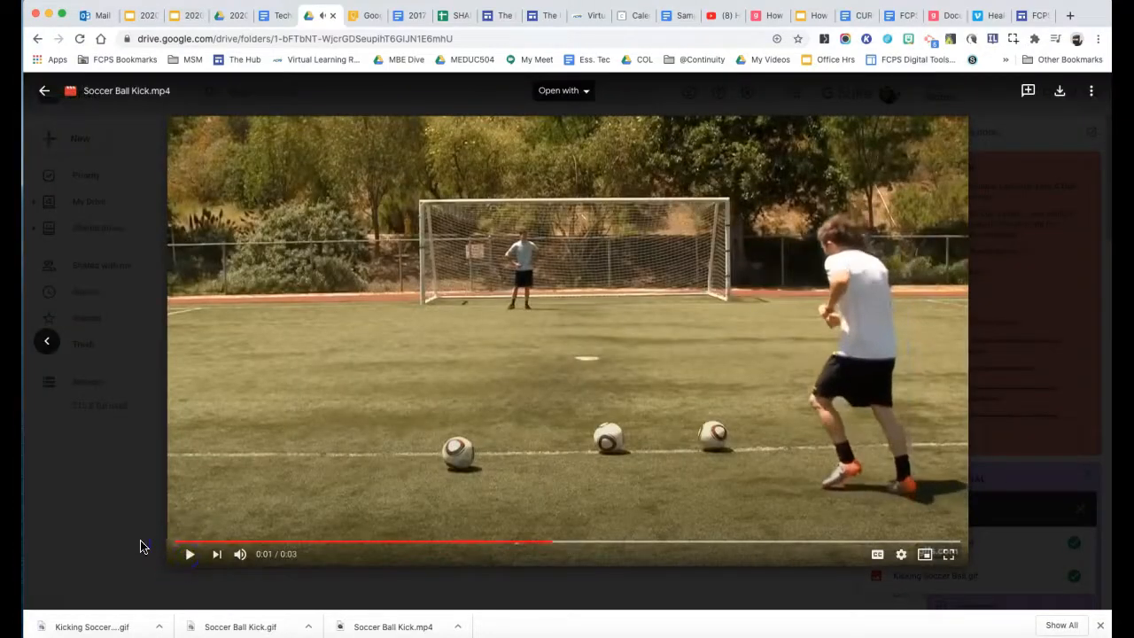
left_click(142, 543)
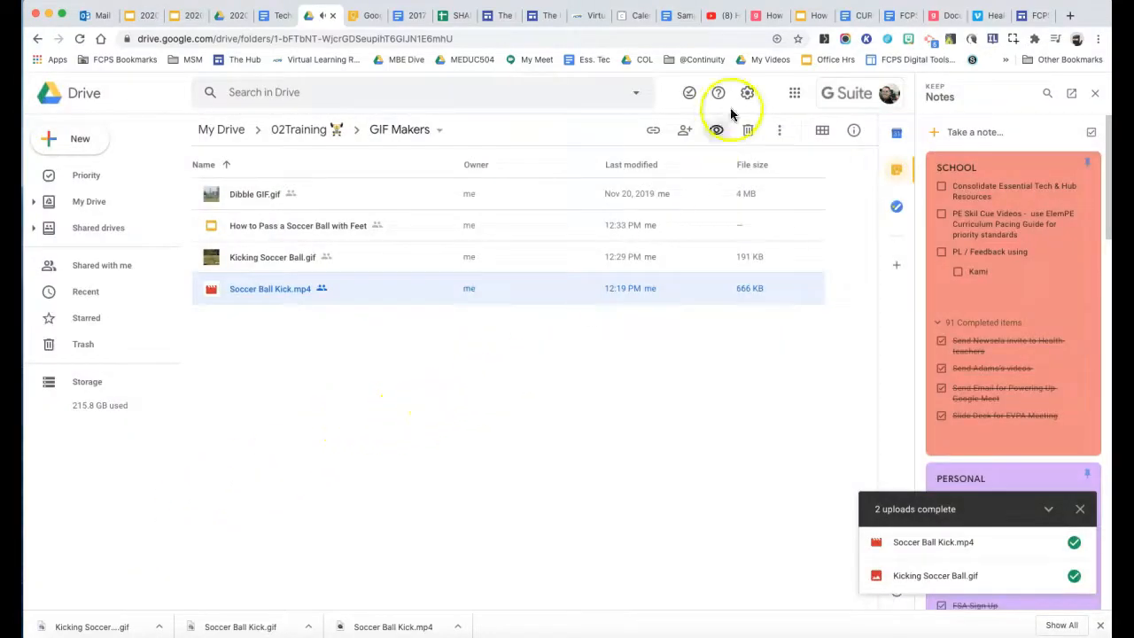
left_click(809, 16)
left_click(676, 343)
key("Delete")
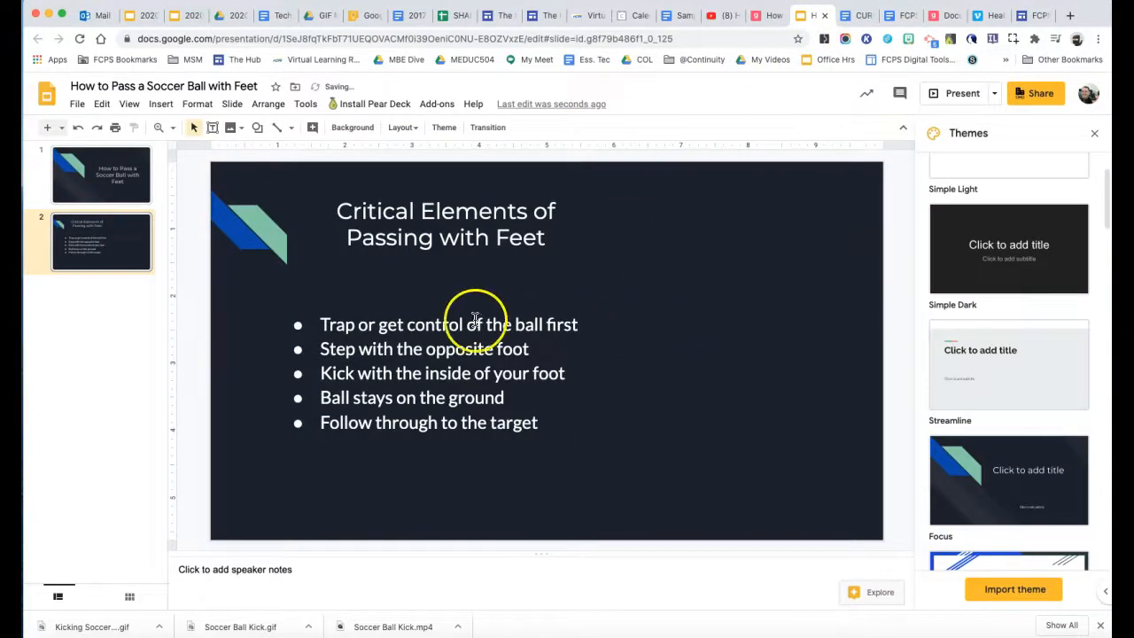
- Insert Soccer Ball Kick.mp4 from Google Drive's recent files into slide 2 as a video and place it beside the bullet list
left_click(167, 108)
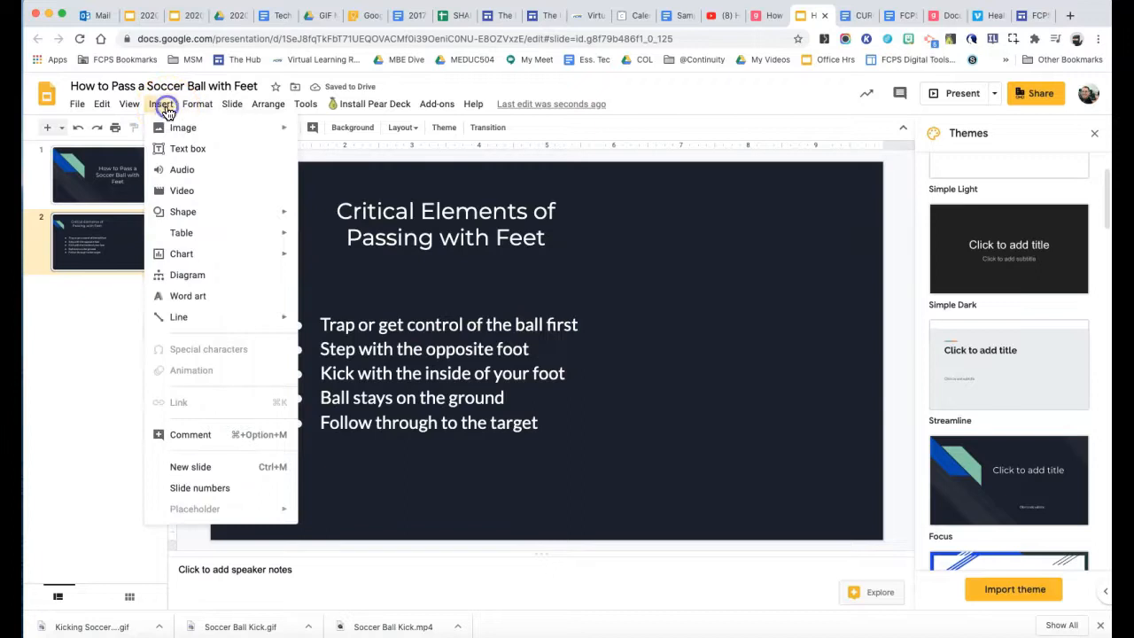
left_click(182, 188)
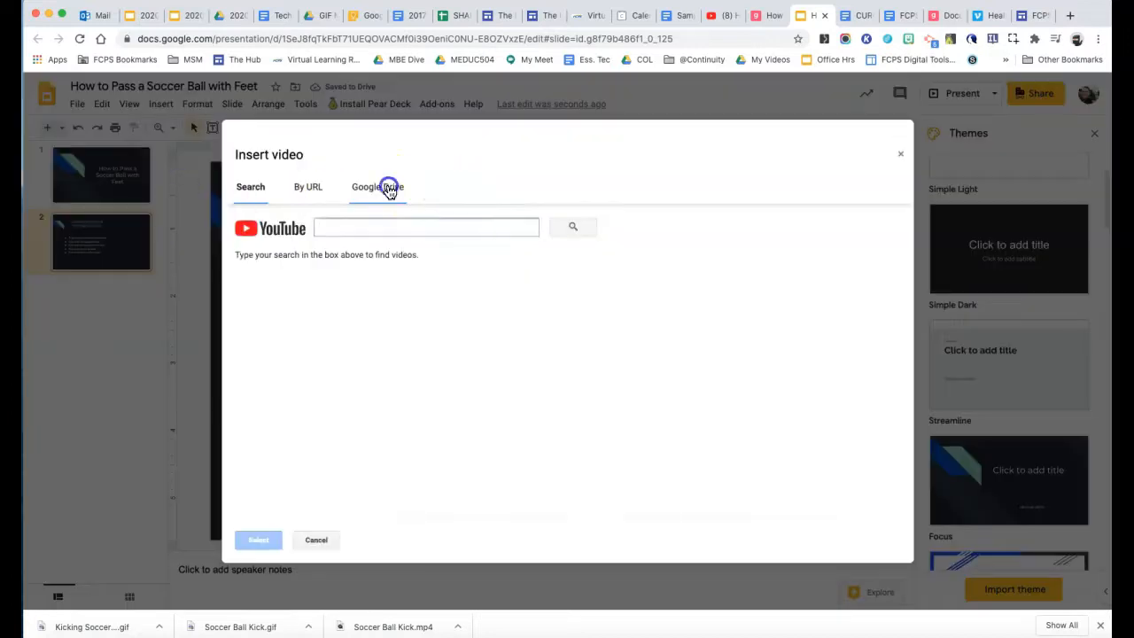
left_click(387, 186)
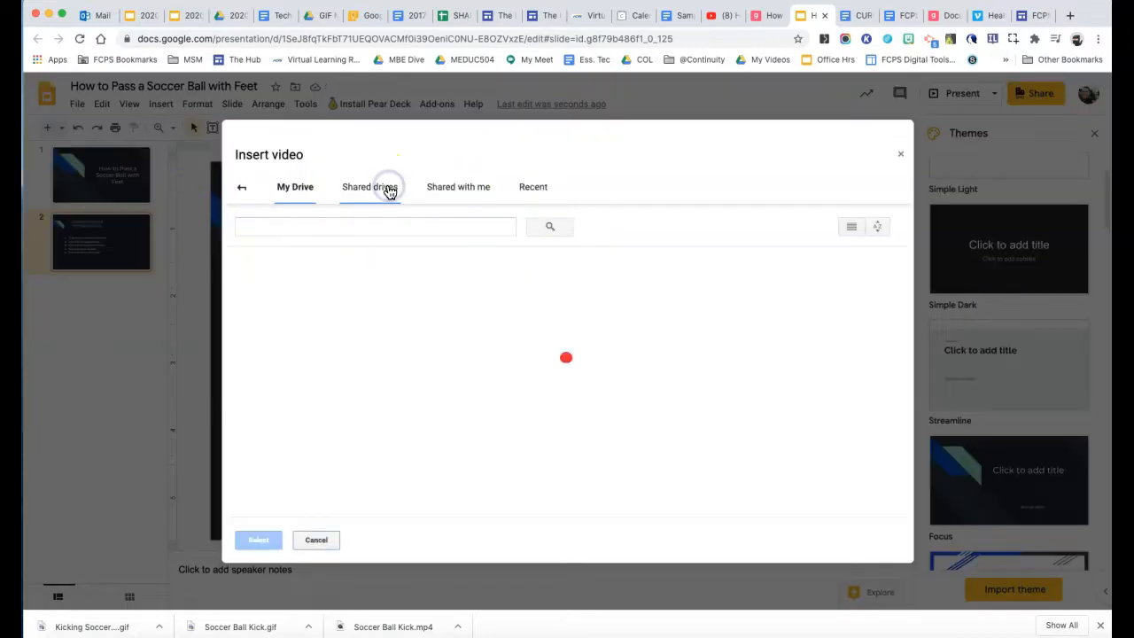
left_click(535, 189)
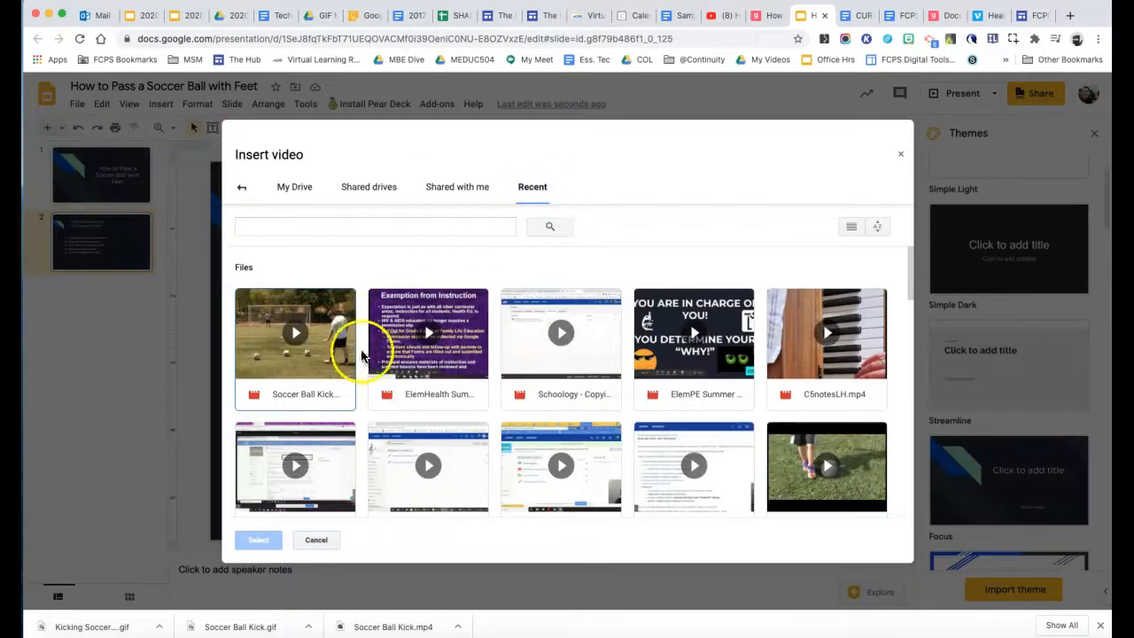
left_click(332, 361)
left_click(331, 362)
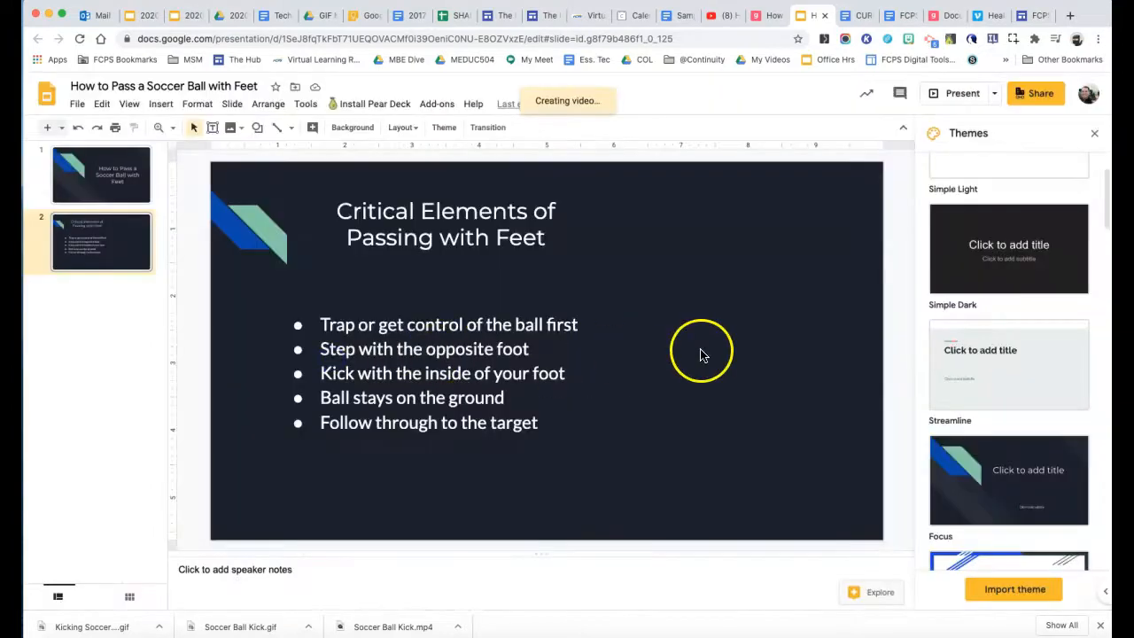
left_click_drag(693, 341, 692, 431)
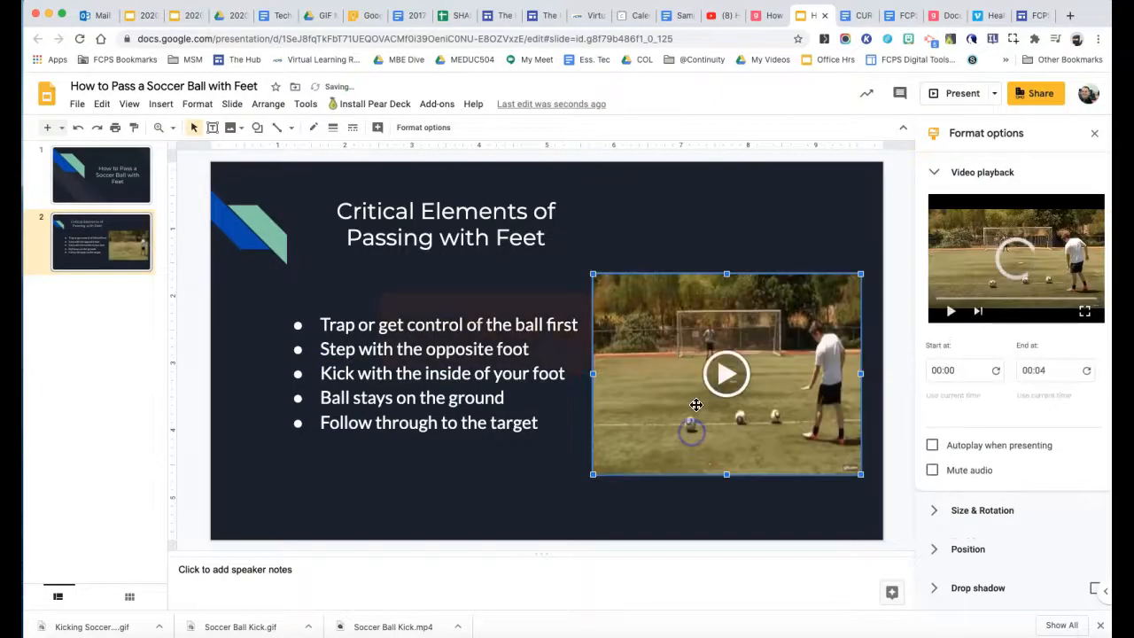
left_click(728, 161)
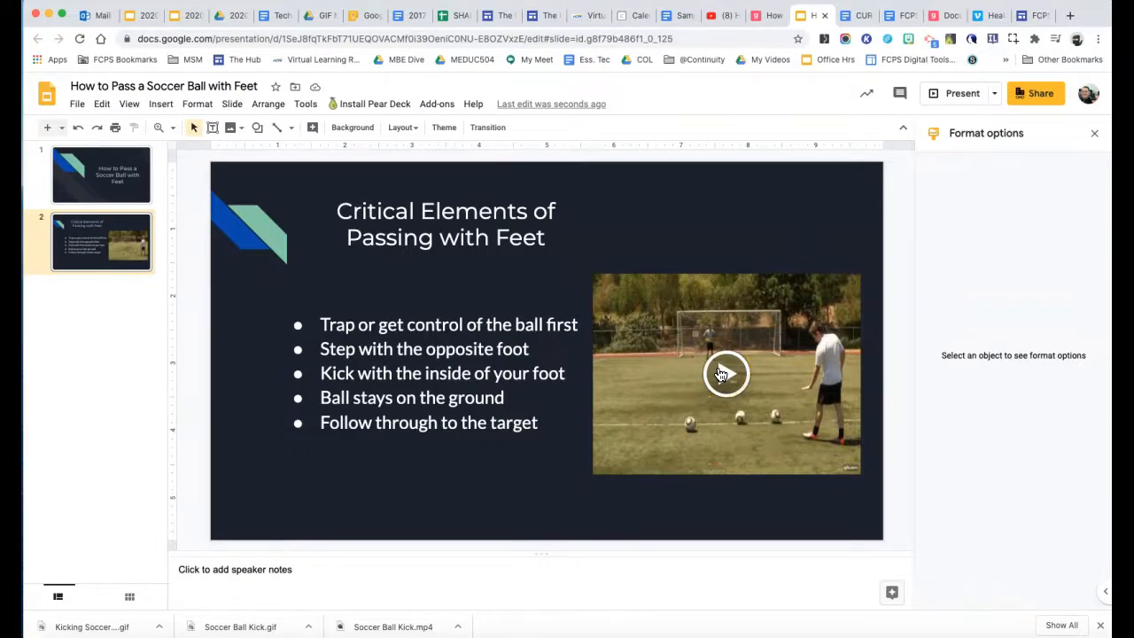
- Switch to gifs.com and open the account's Projects dashboard with the saved GIFs
left_click(762, 16)
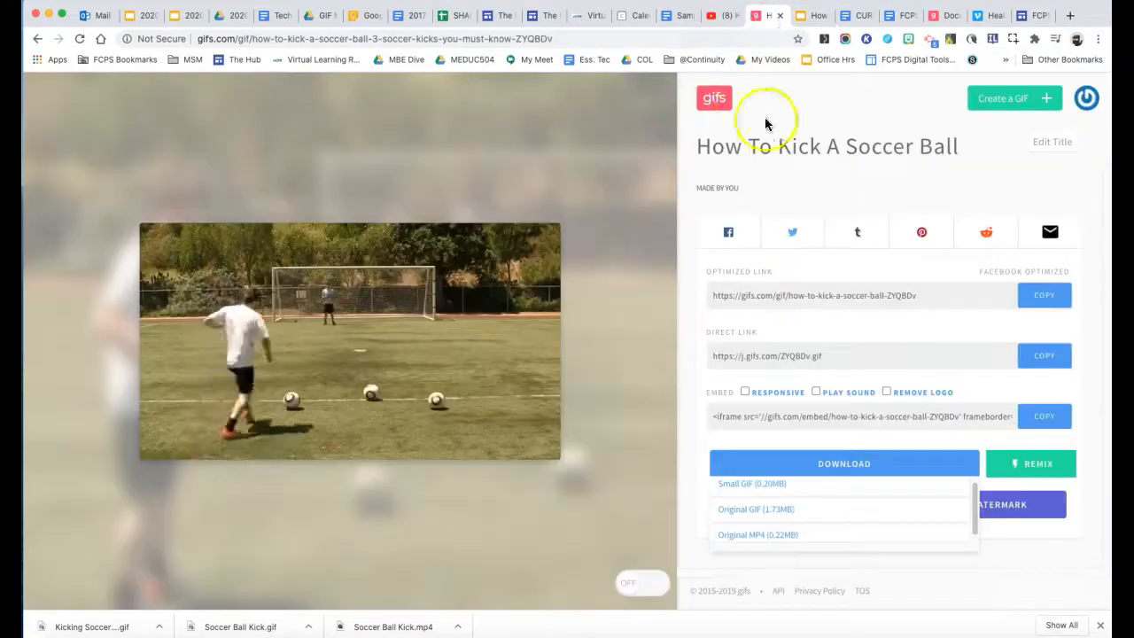
left_click(714, 97)
left_click(68, 99)
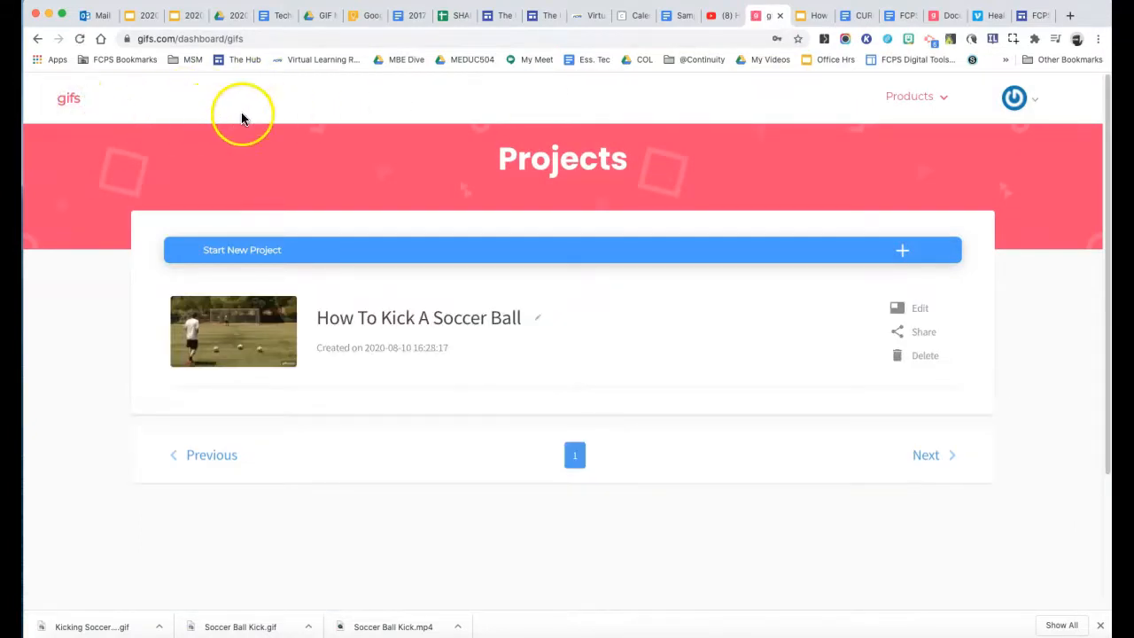